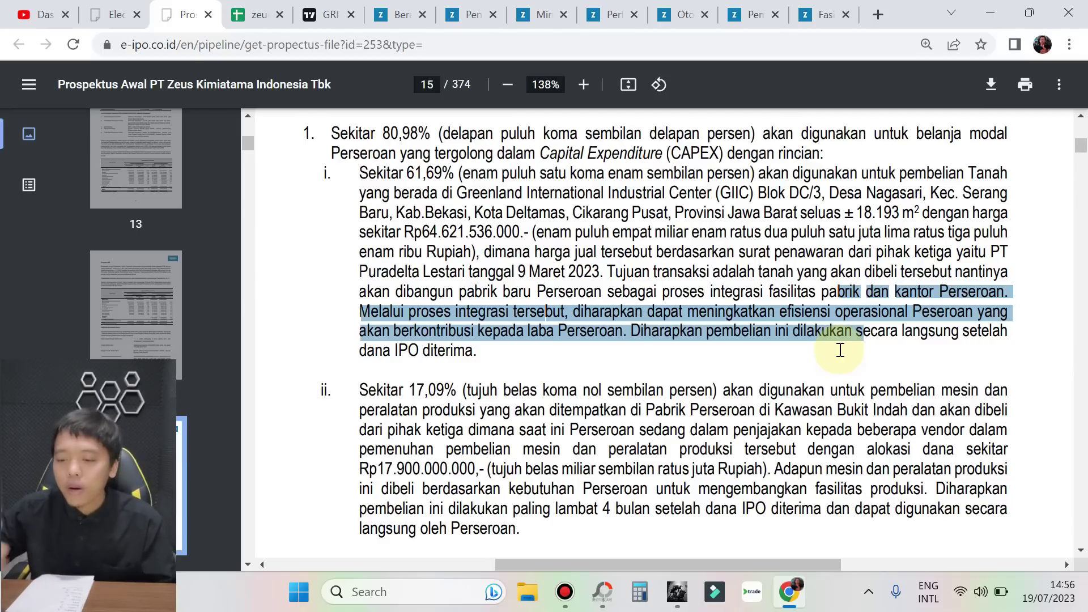
Read the planned use of IPO proceeds, highlighting the 17,09% machinery allocation and the 2,20% research and development allocation.
scroll(826, 350, down, 1)
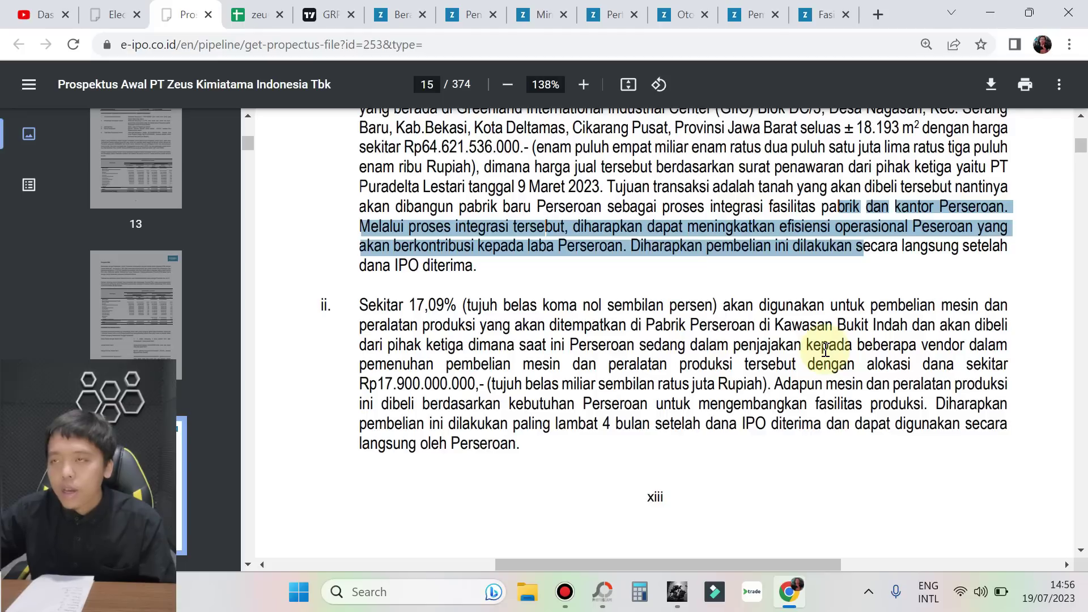
scroll(825, 350, down, 1)
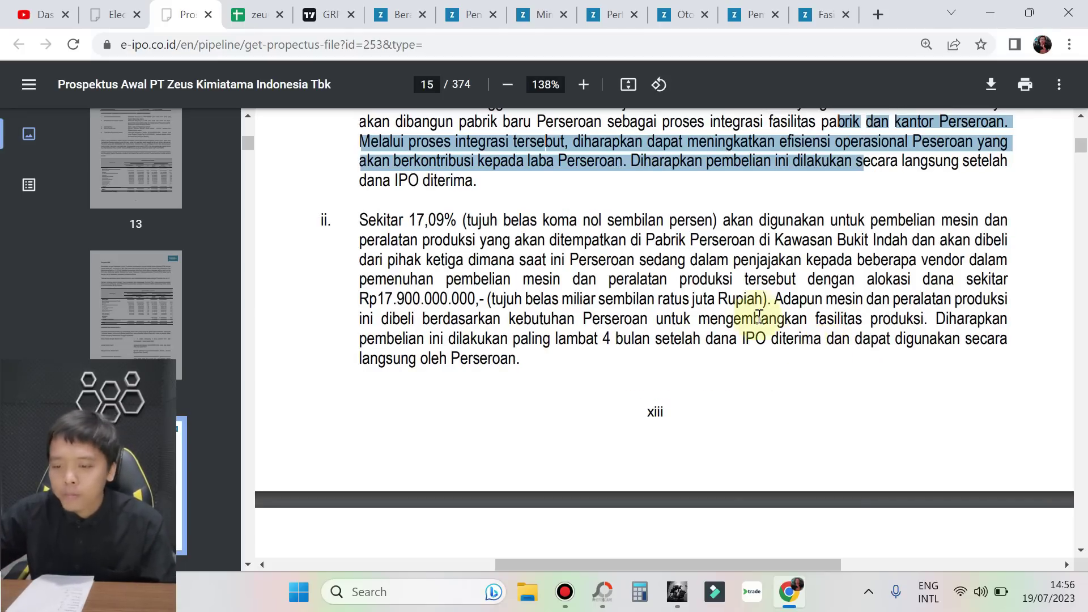
drag(754, 318, 760, 318)
drag(389, 218, 456, 220)
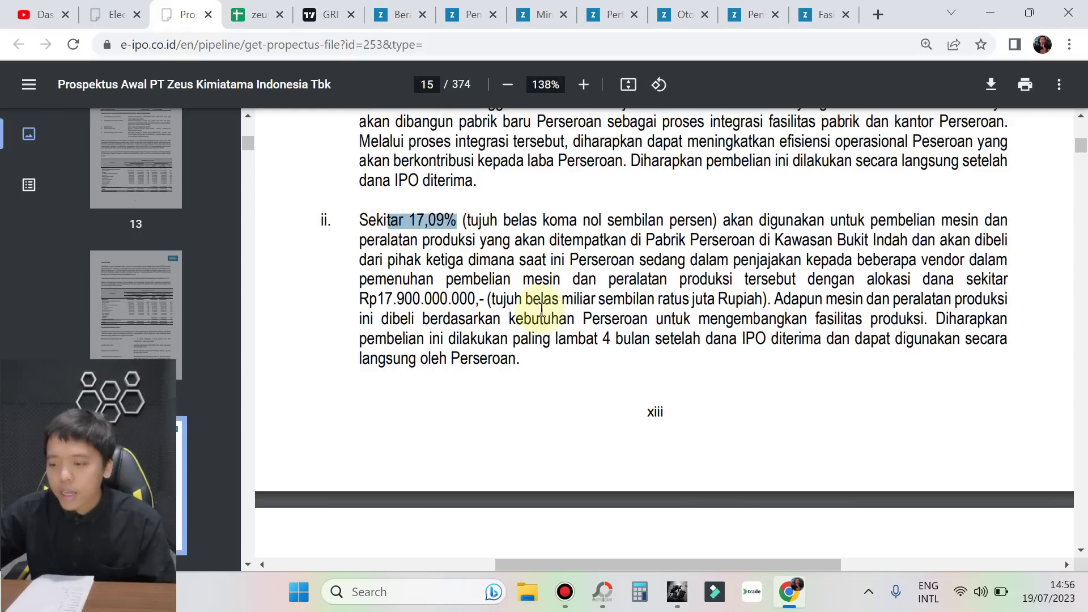
drag(851, 222, 872, 296)
scroll(867, 289, down, 7)
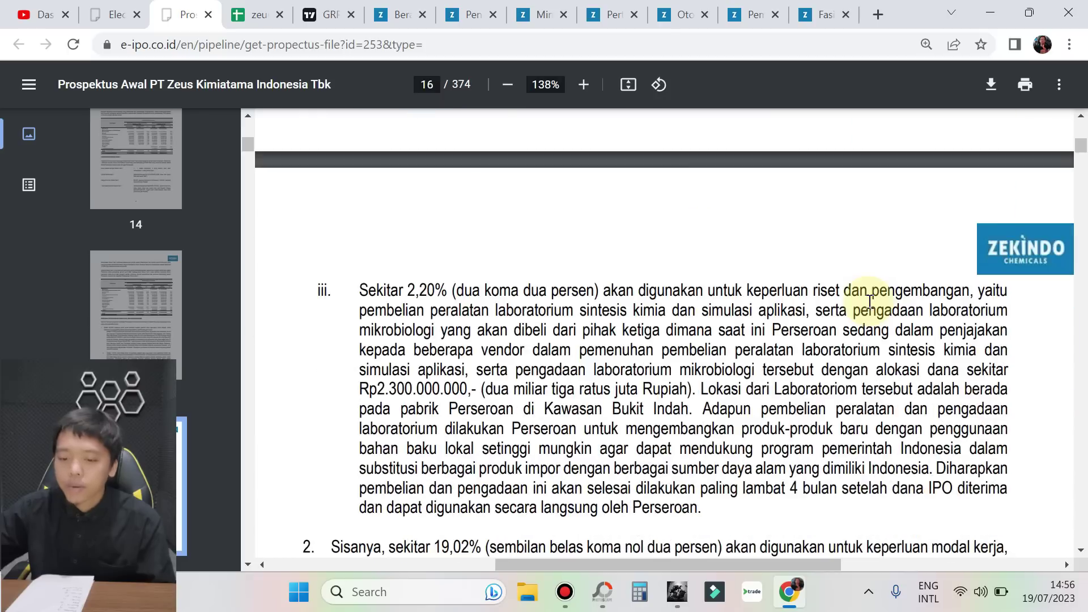
double_click(425, 205)
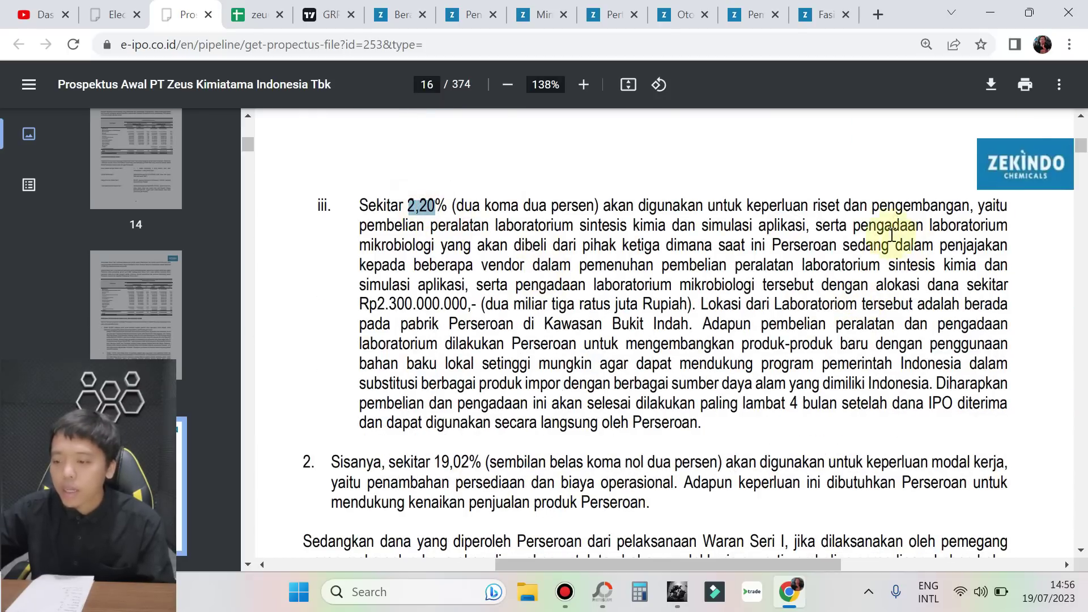
drag(760, 208, 865, 211)
scroll(692, 311, down, 5)
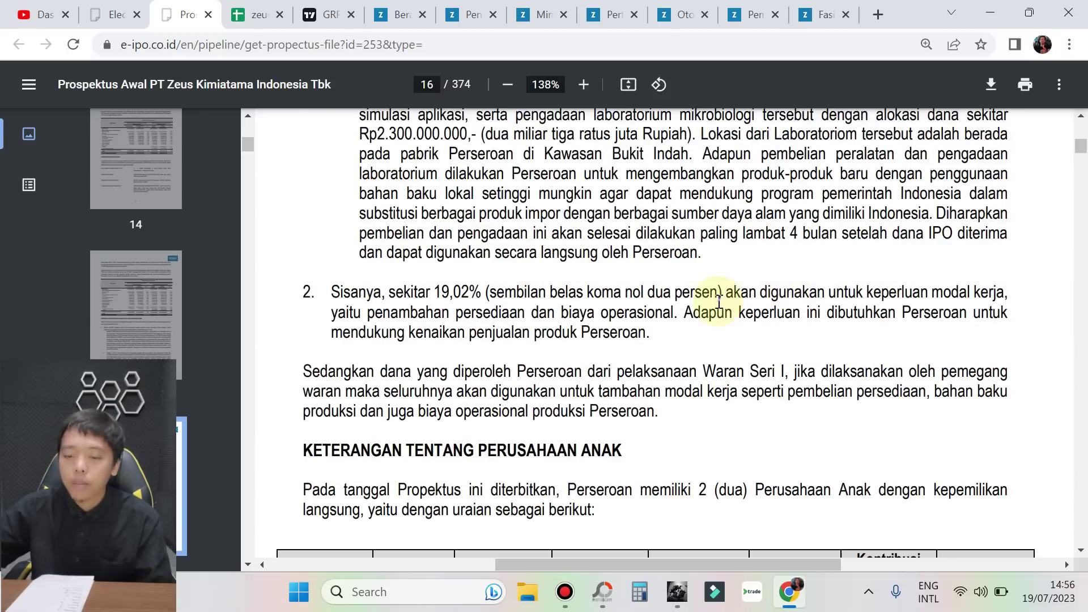
Review the section on the two subsidiaries, highlighting its text and table of business activities and ownership percentages.
scroll(586, 339, down, 5)
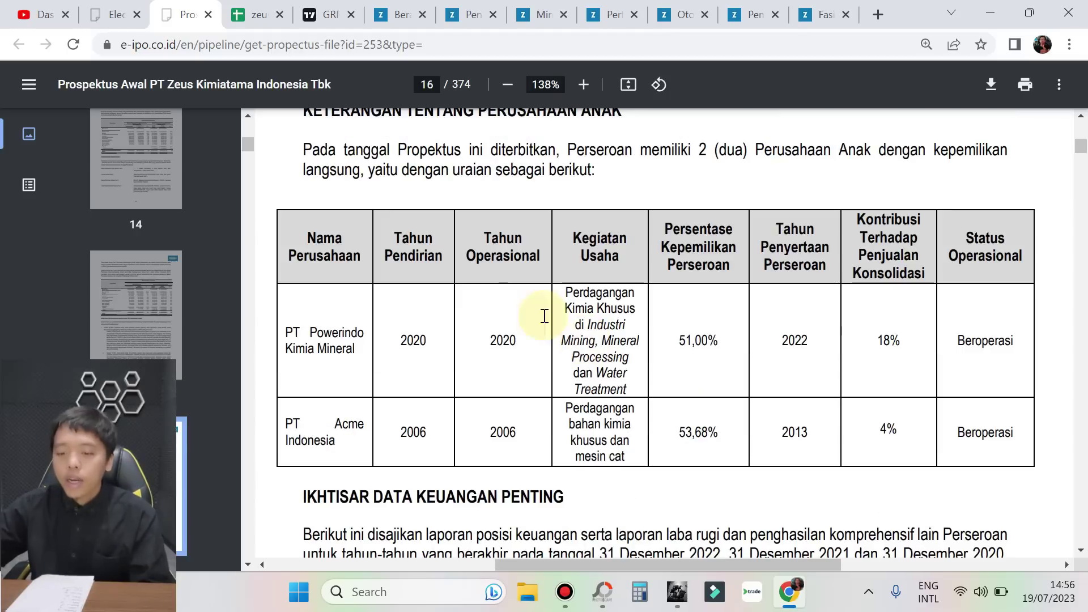
drag(343, 150, 654, 442)
scroll(623, 442, down, 3)
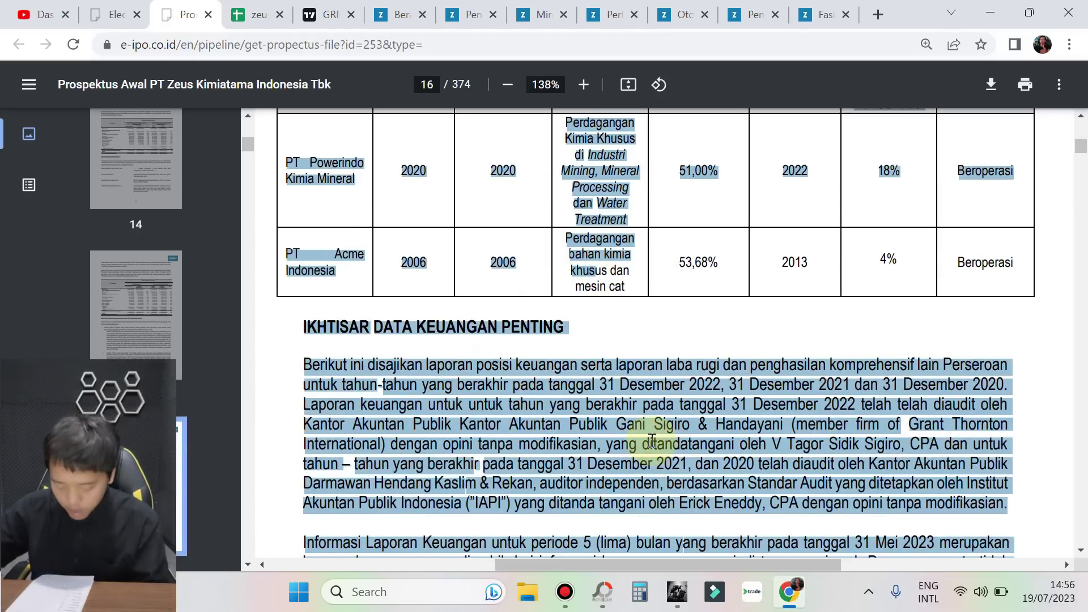
Find the consolidated balance sheet, reduce the zoom to 97% and compare the total asset figures across the reporting periods.
scroll(651, 439, down, 15)
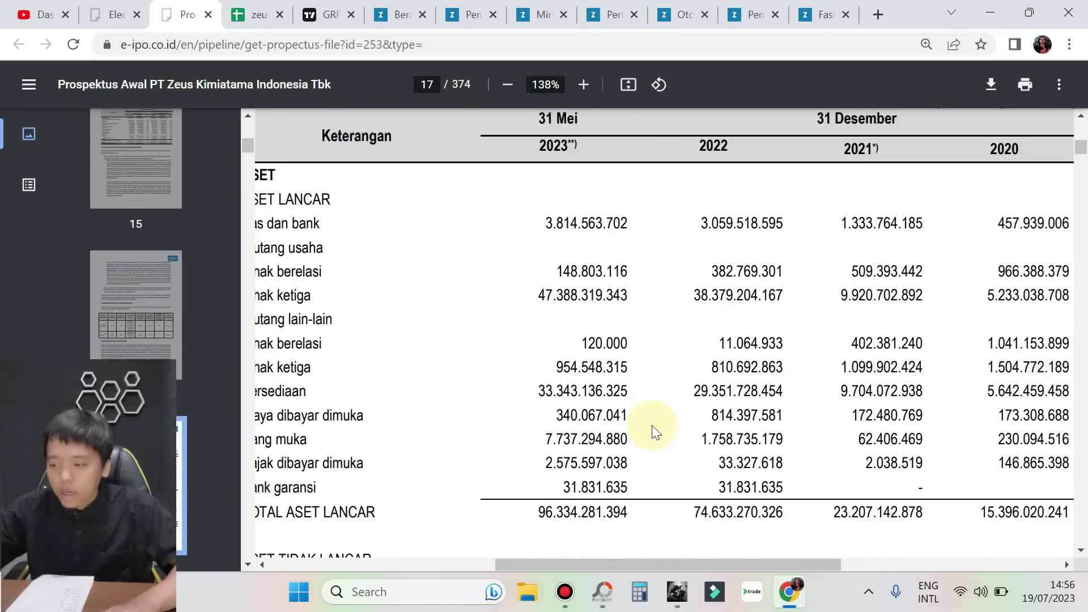
scroll(655, 428, up, 2)
scroll(656, 432, down, 2)
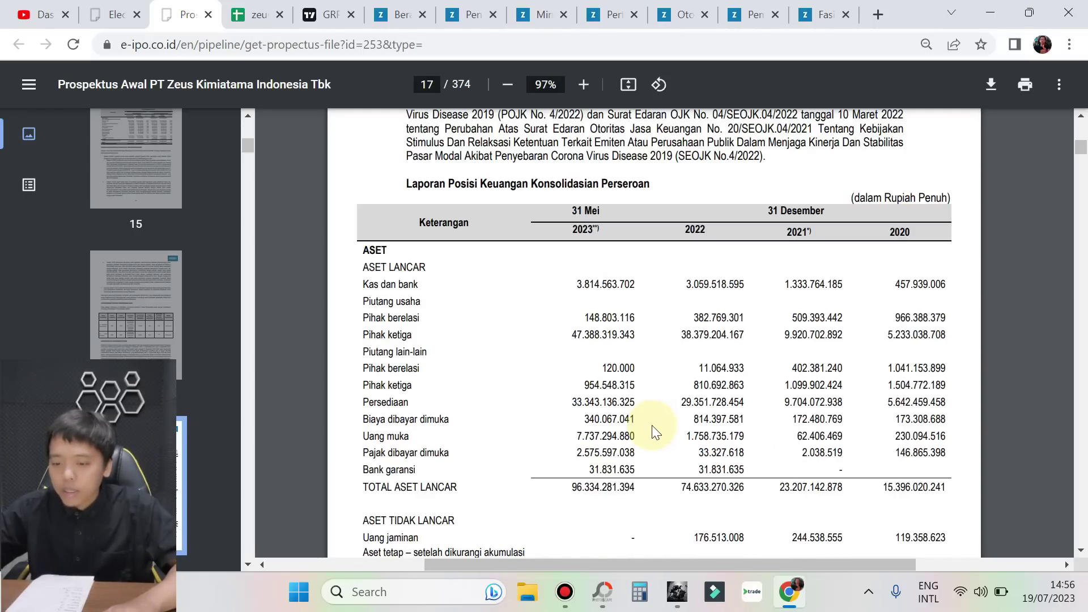
scroll(653, 426, down, 4)
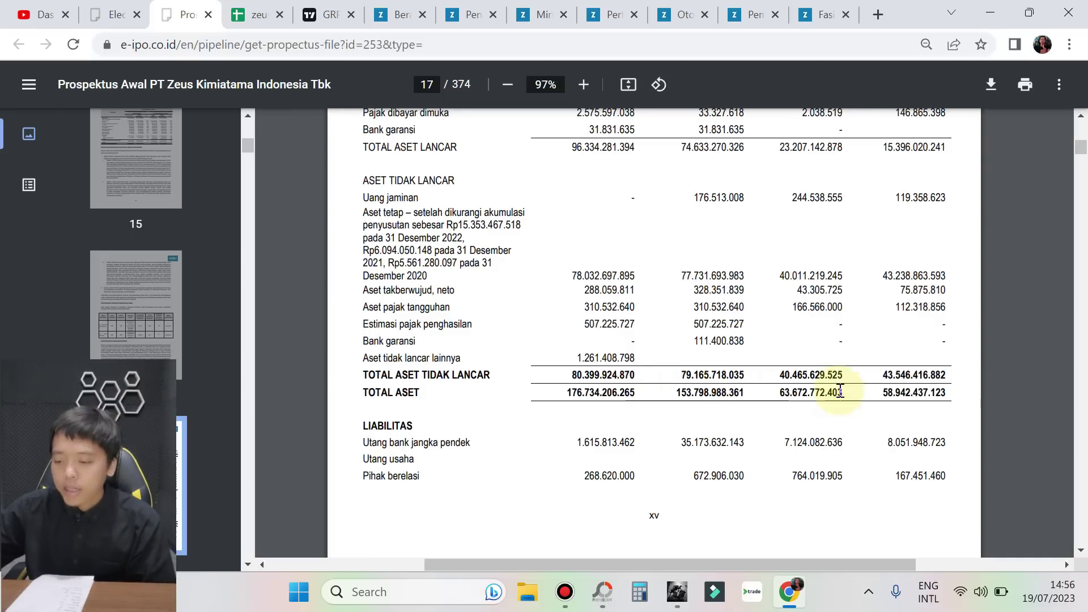
double_click(944, 393)
scroll(865, 426, up, 5)
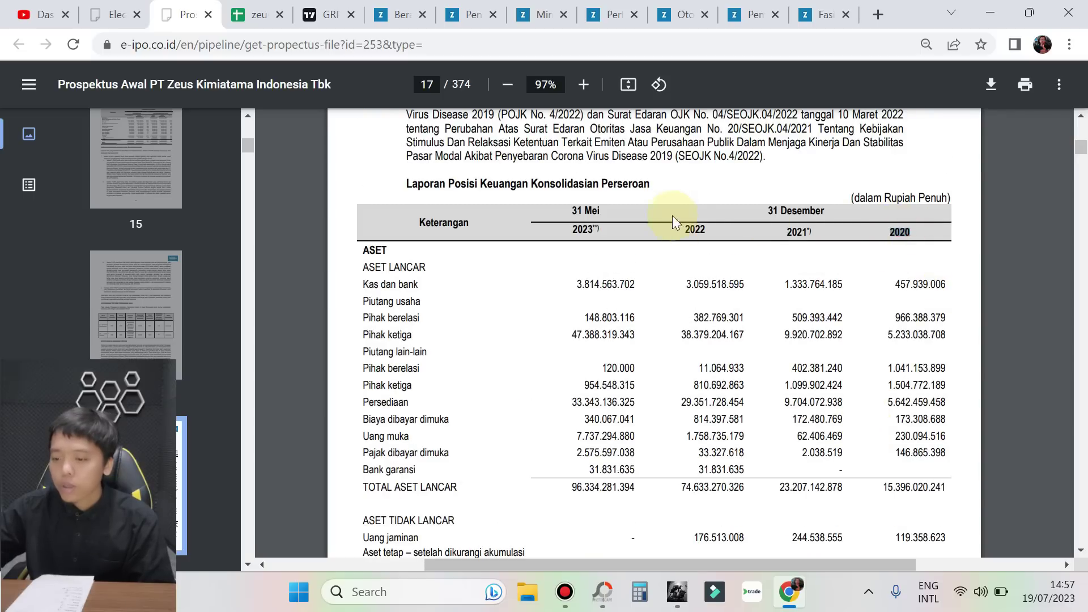
scroll(867, 340, down, 5)
drag(948, 392, 704, 375)
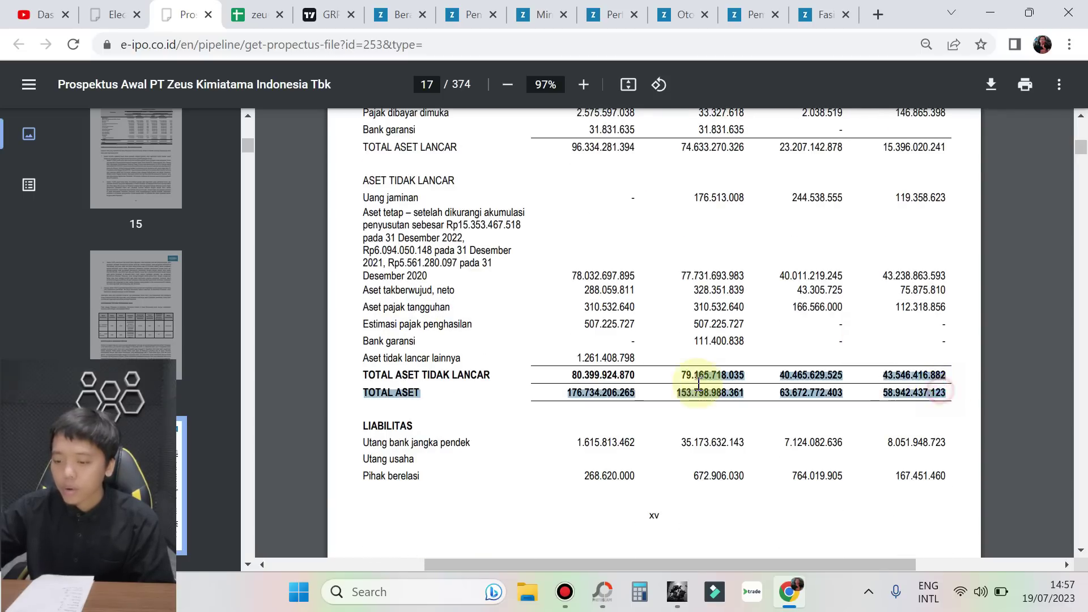
Examine the liabilities section on page 18 and compare the total liabilities from 2020 onward.
scroll(701, 380, down, 6)
scroll(700, 384, down, 3)
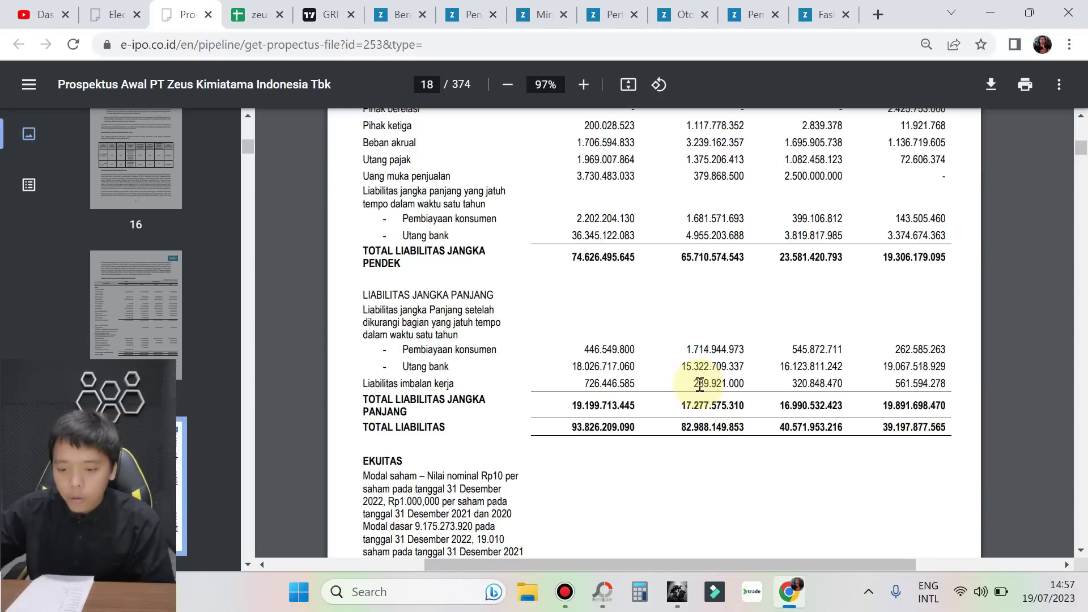
scroll(701, 384, down, 2)
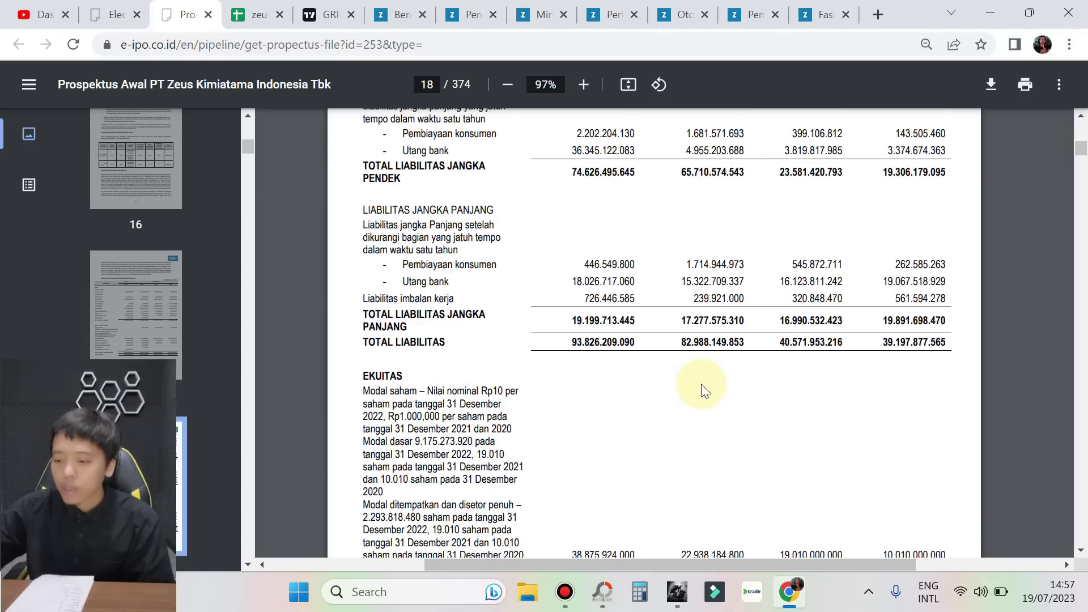
click(953, 340)
drag(901, 335, 675, 348)
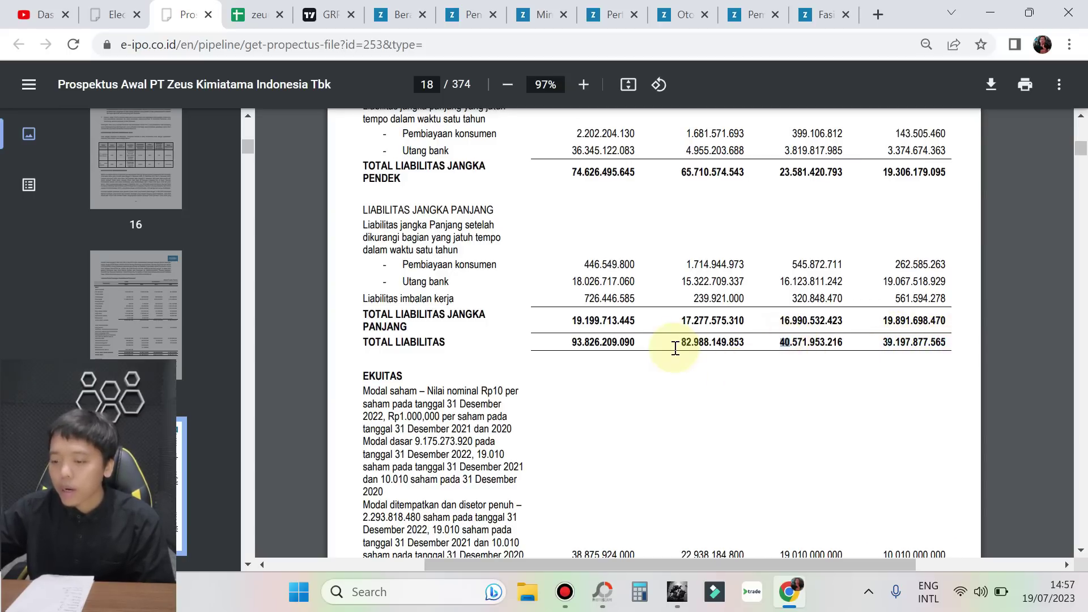
Compare total equity across the reporting periods and check it against the liabilities section of the balance sheet.
scroll(807, 358, down, 4)
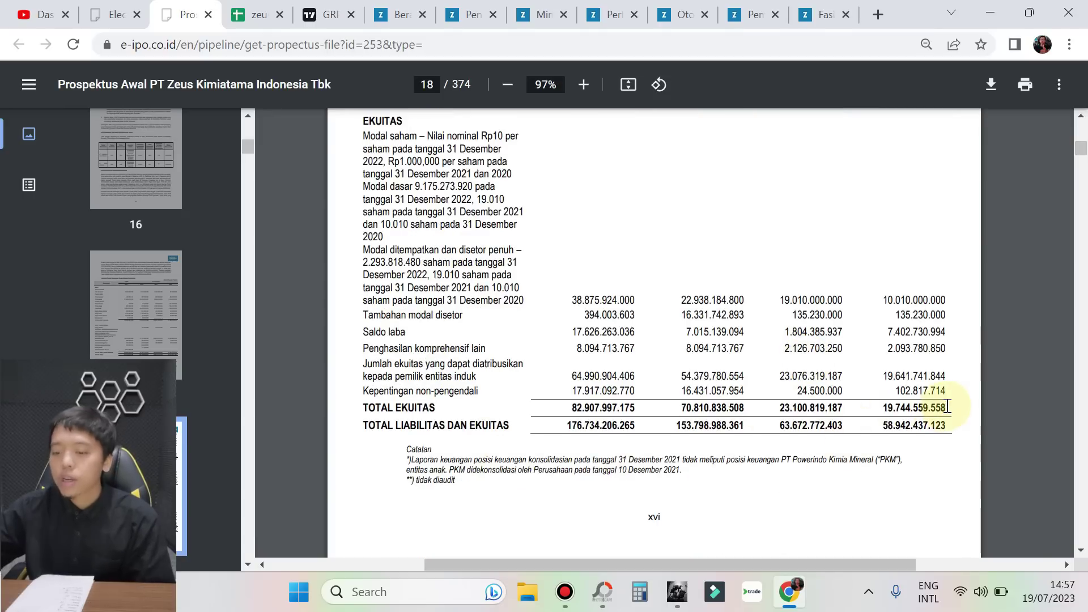
drag(947, 417, 670, 421)
click(581, 409)
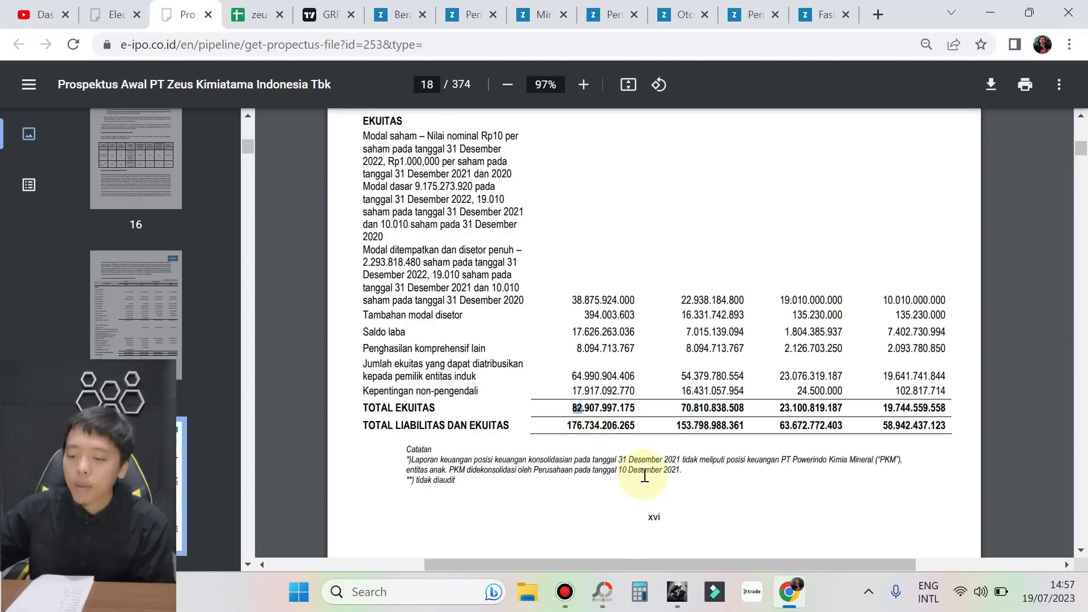
scroll(645, 475, up, 7)
scroll(629, 468, down, 1)
drag(588, 426, 547, 424)
scroll(590, 452, down, 2)
scroll(590, 452, down, 2)
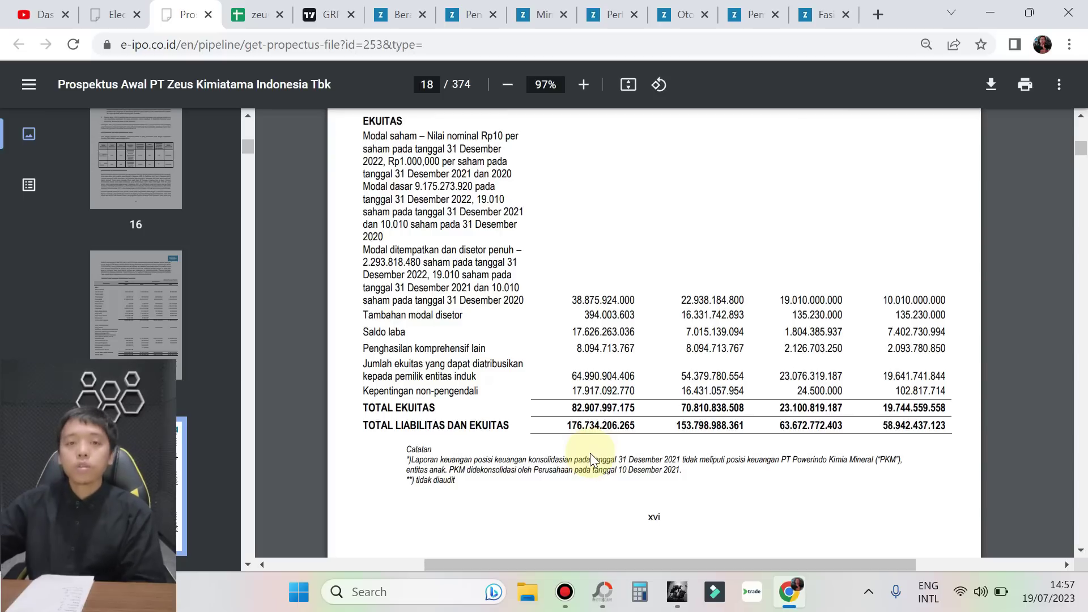
Look over the consolidated profit and loss statement on page 19, from sales down to the period's profit.
scroll(585, 473, down, 2)
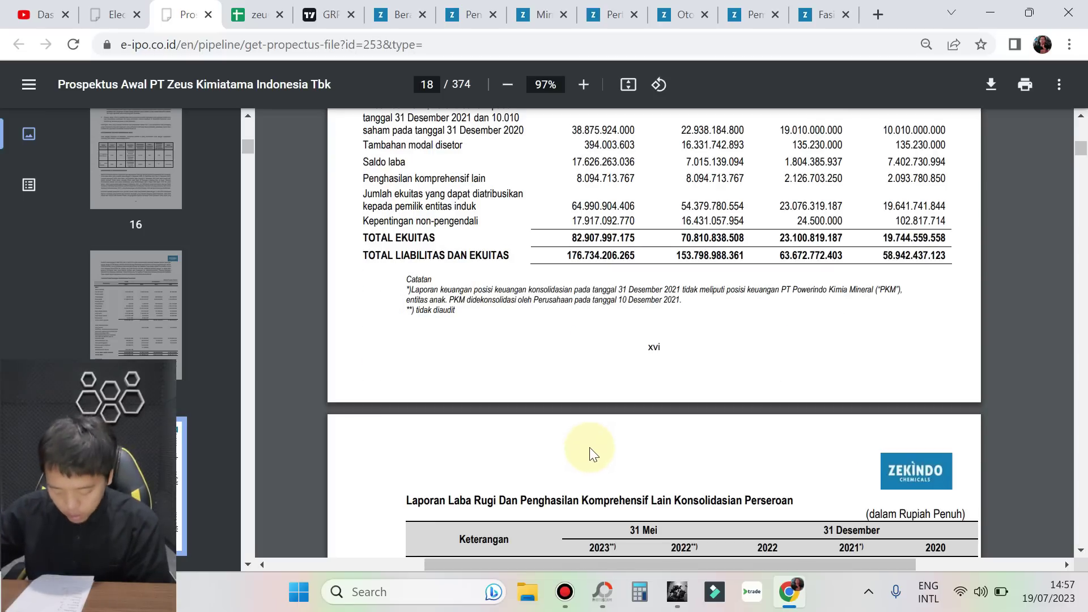
scroll(589, 442, down, 5)
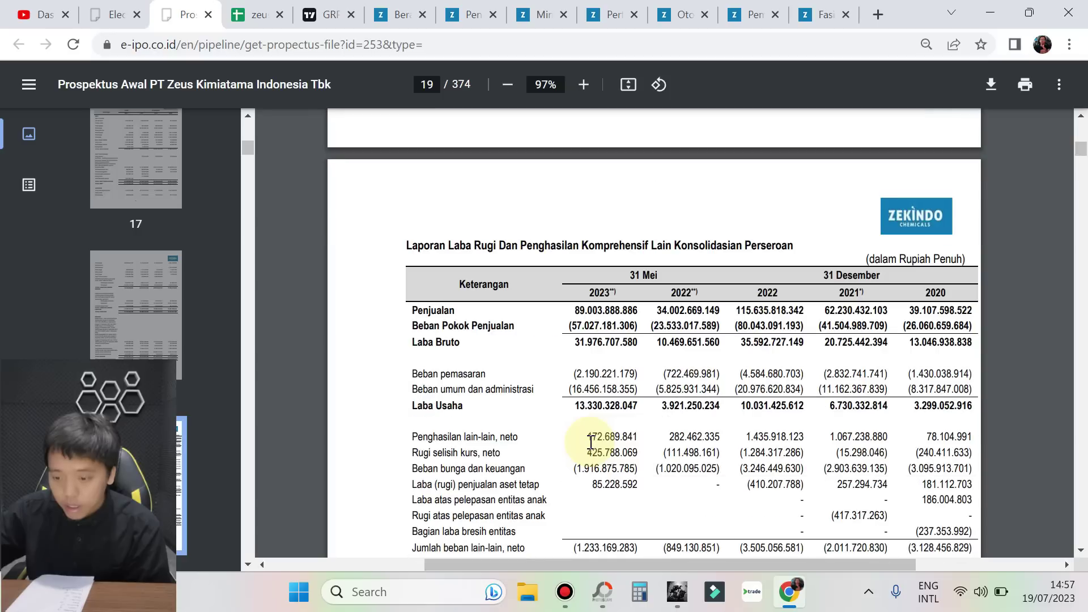
drag(649, 560, 650, 560)
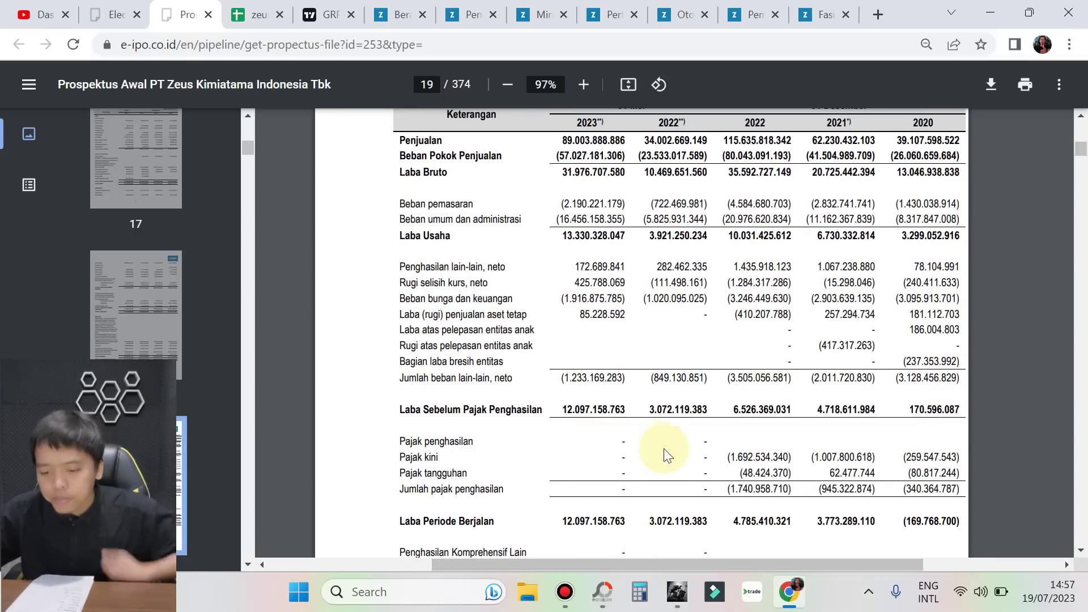
scroll(668, 447, down, 1)
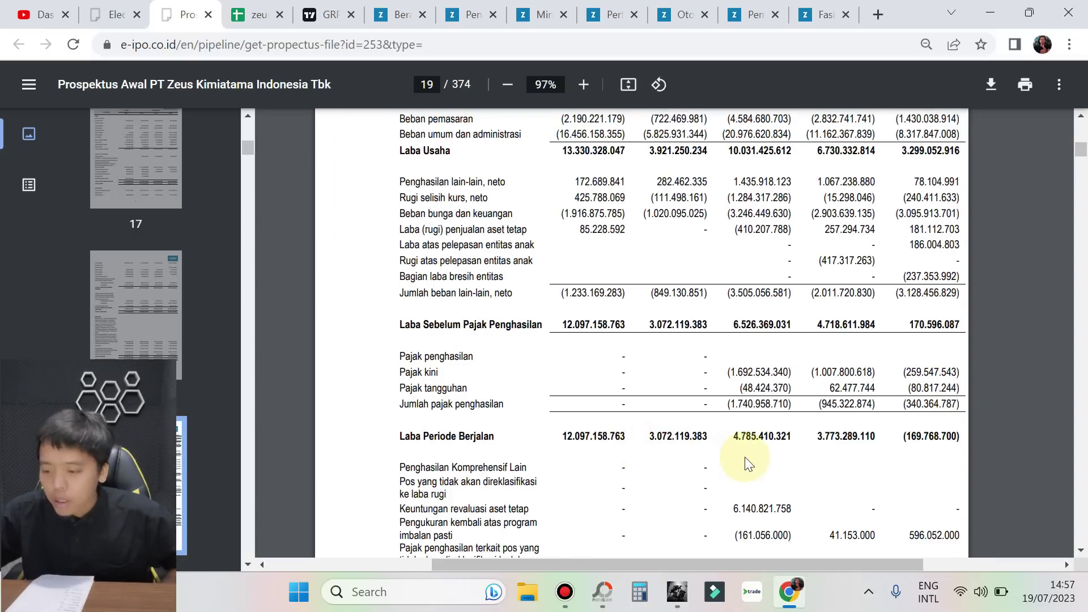
scroll(745, 460, up, 1)
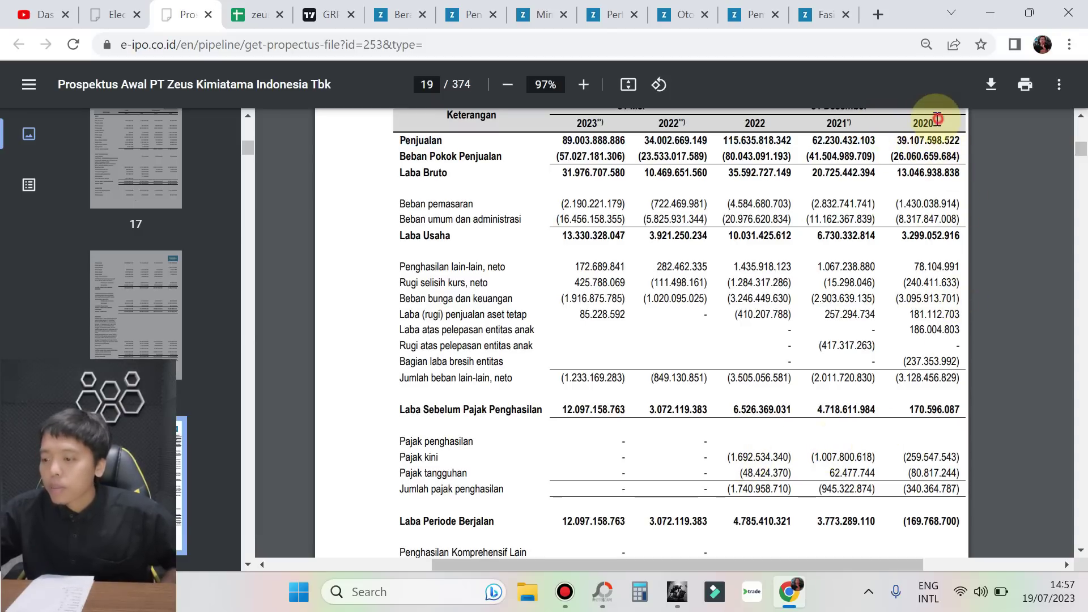
scroll(935, 242, down, 1)
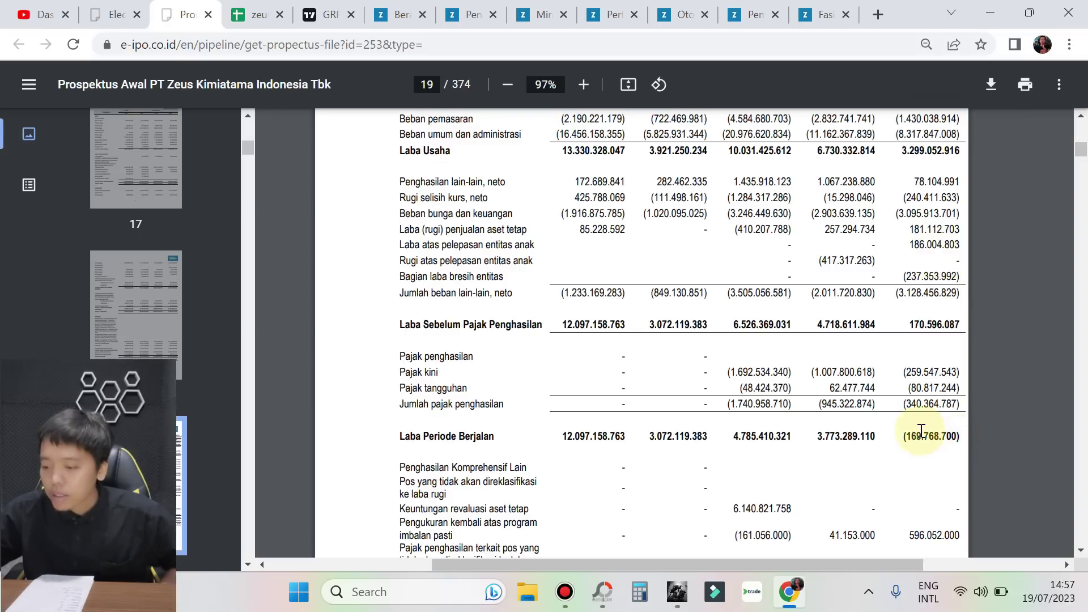
Highlight and compare the Laba Periode Berjalan figures for 2020, 2021, 2022 and the period ending 31 May 2023.
drag(907, 435, 947, 436)
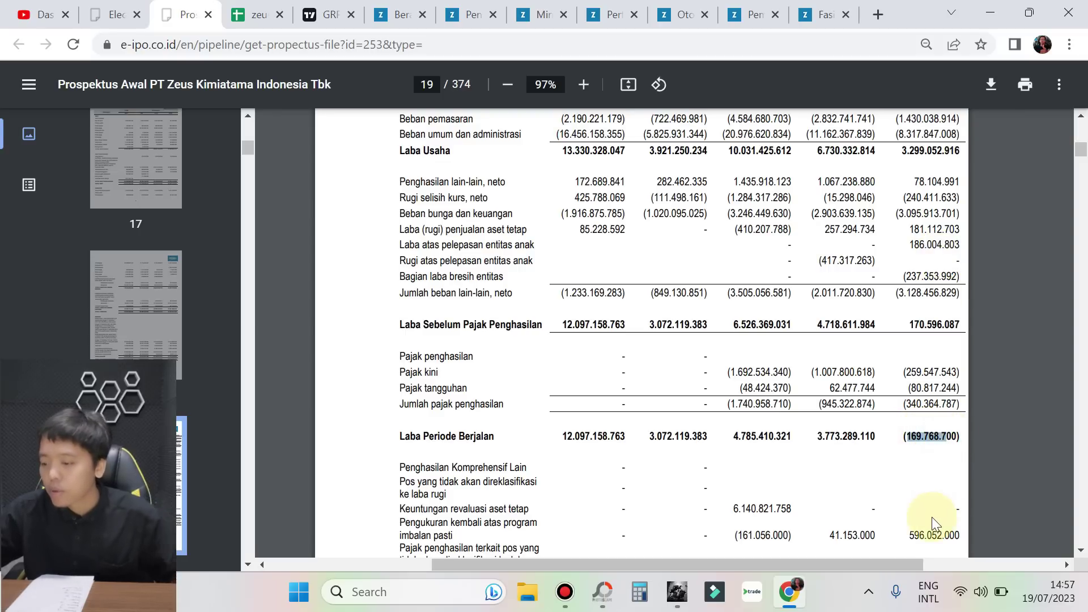
scroll(878, 462, up, 1)
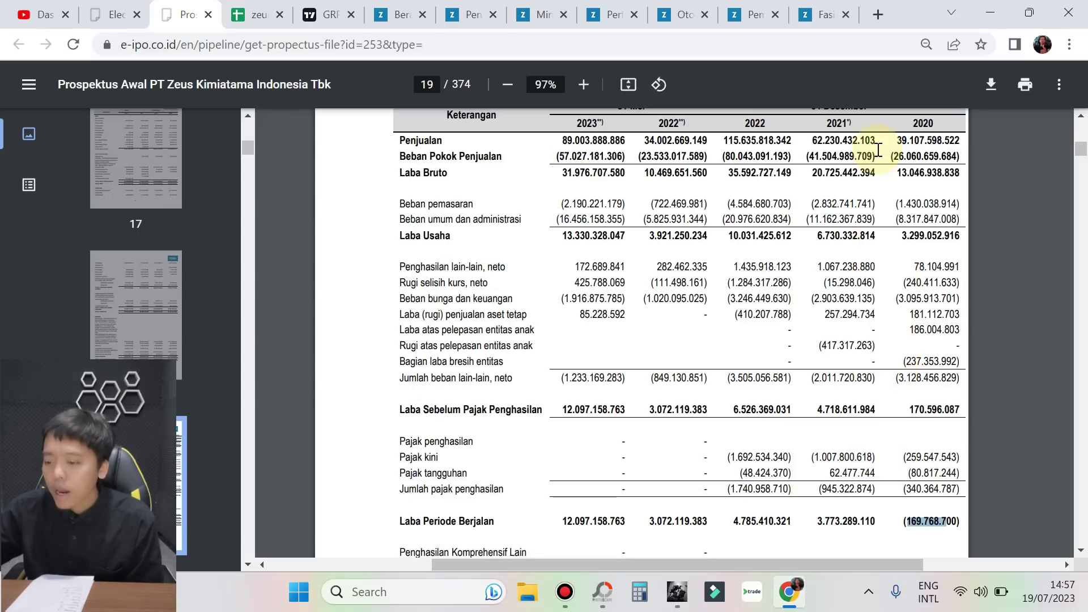
drag(878, 522, 820, 514)
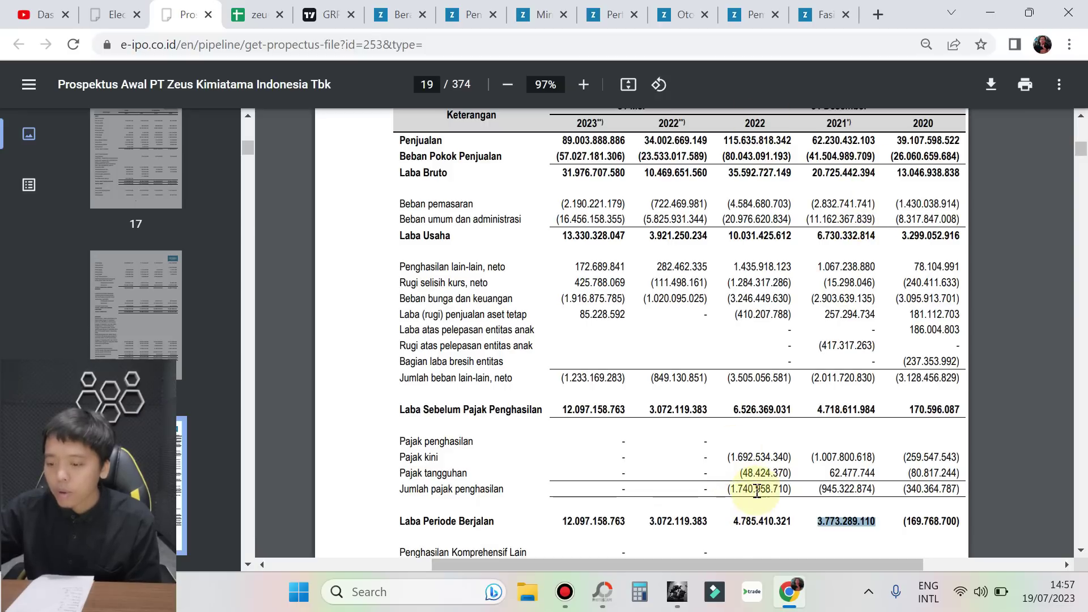
click(737, 523)
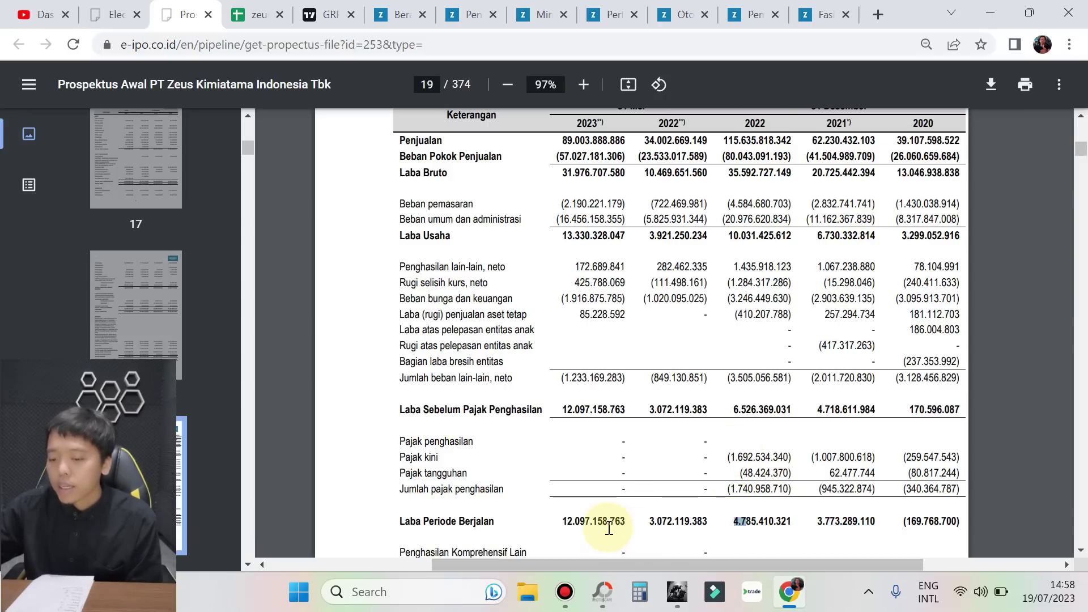
scroll(631, 167, up, 3)
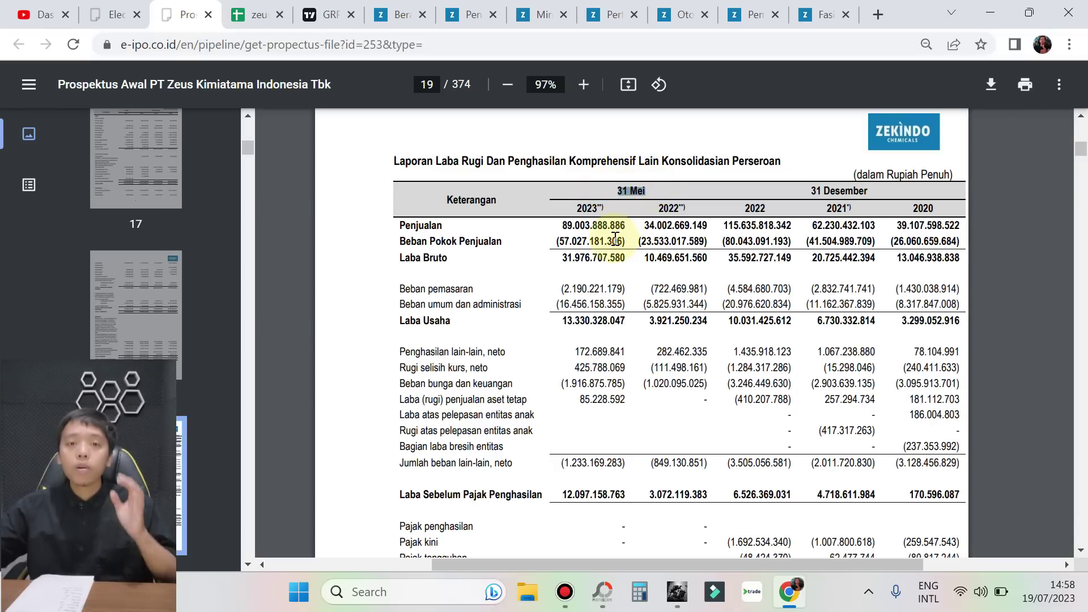
scroll(606, 264, down, 3)
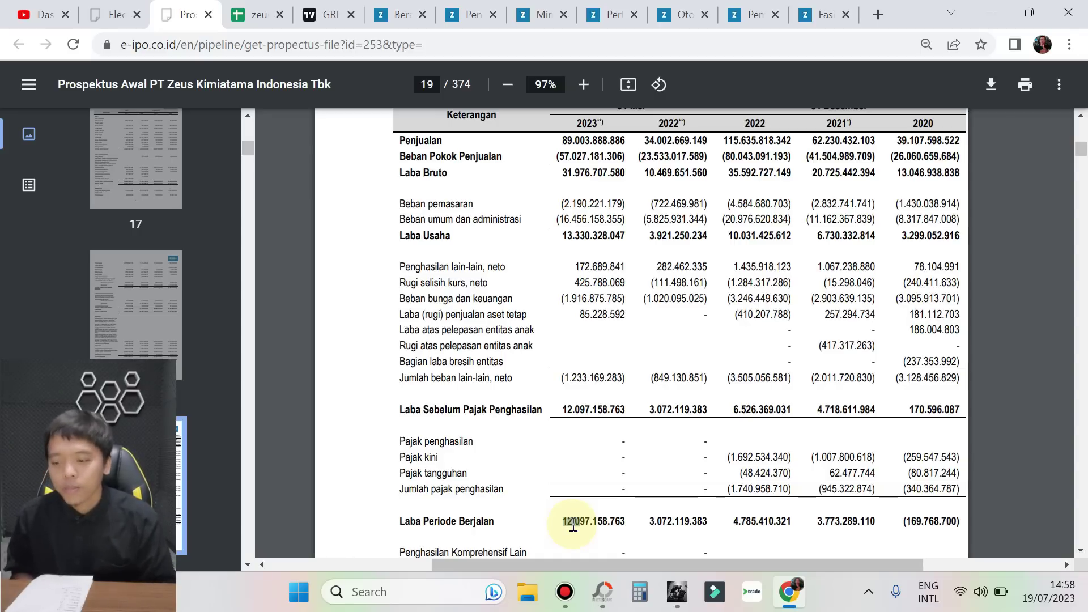
Review the rest of the profit and loss statement and the solvency, liquidity, growth and bank-required ratios on page 20.
scroll(602, 485, down, 3)
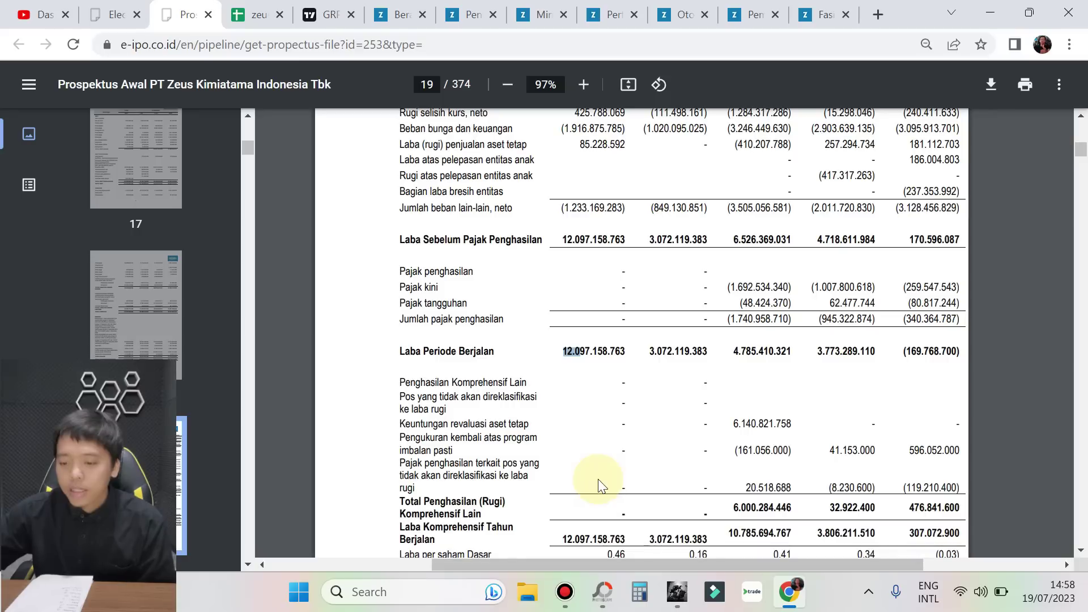
scroll(617, 466, down, 11)
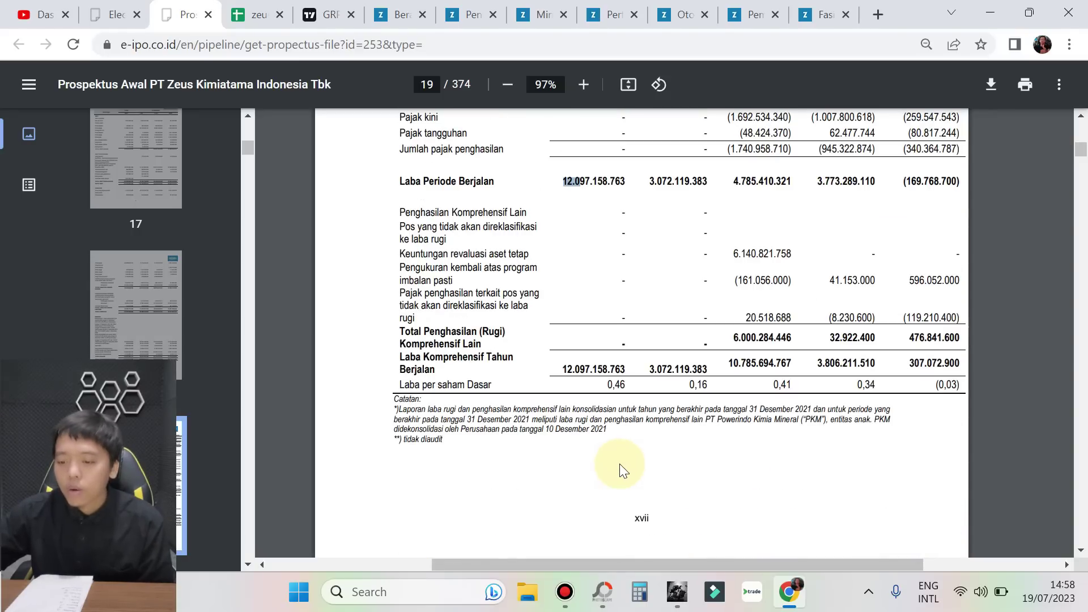
scroll(622, 460, down, 5)
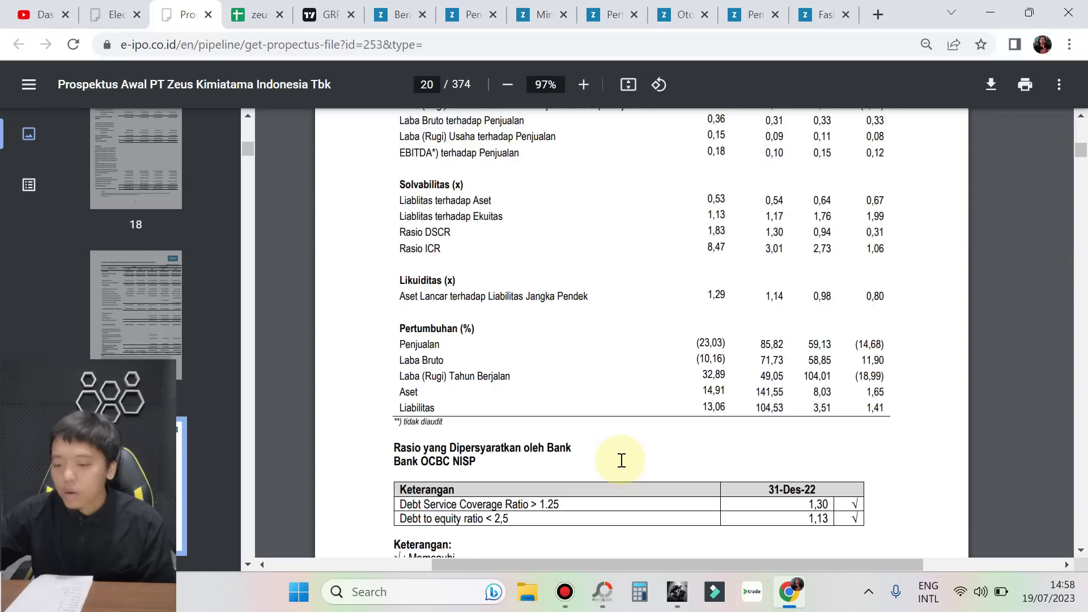
scroll(622, 460, down, 2)
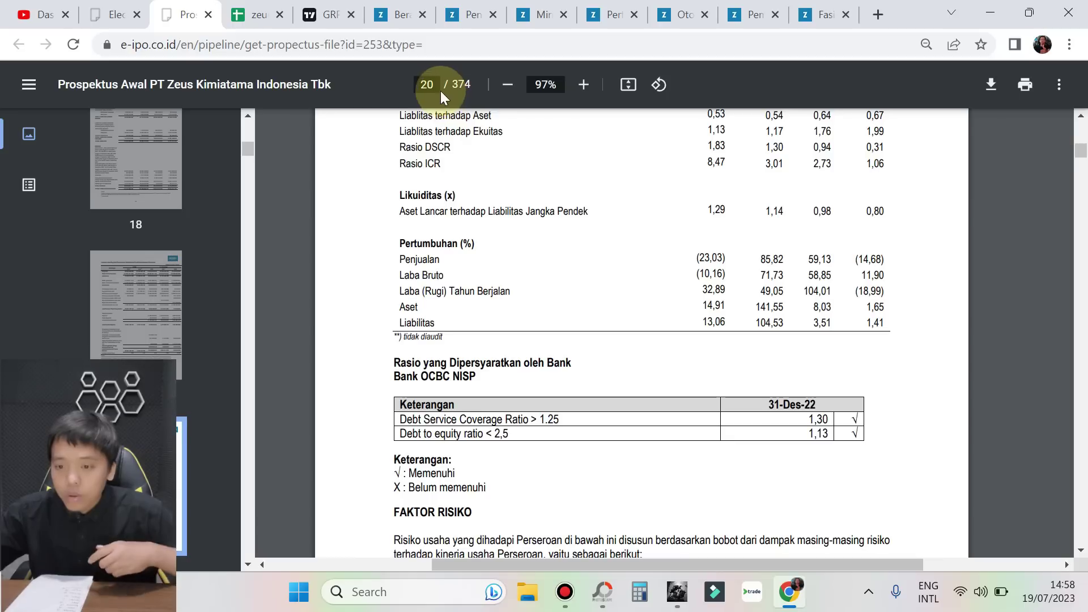
Go to page 40 of the prospectus and review the Pernyataan Utang table, highlighting the Jumlah Liabilitas Jangka Pendek figure for 31 December 2022.
click(422, 85)
text(40)
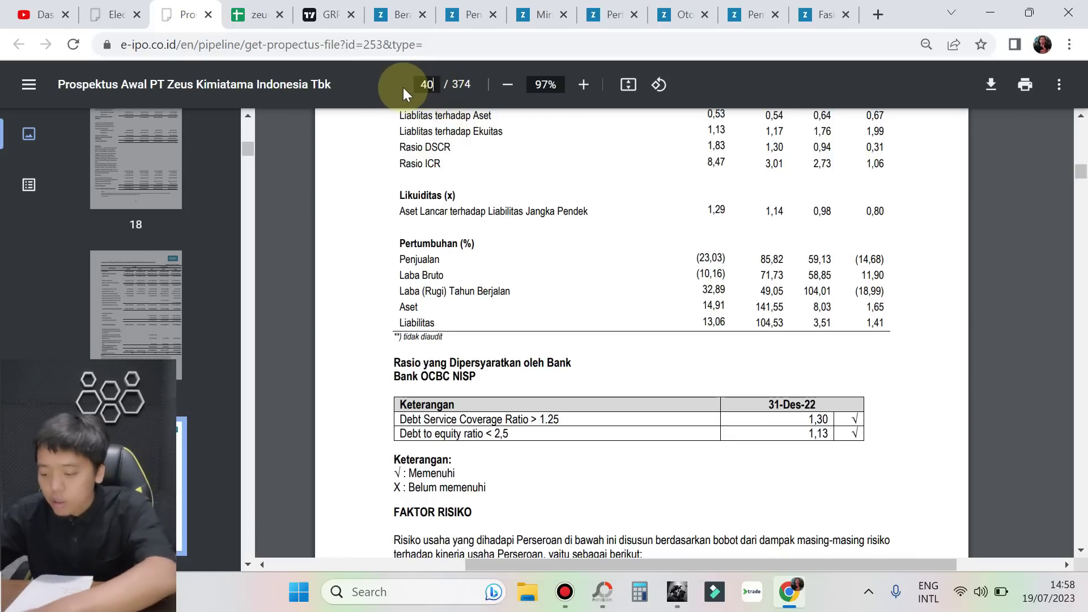
key(Return)
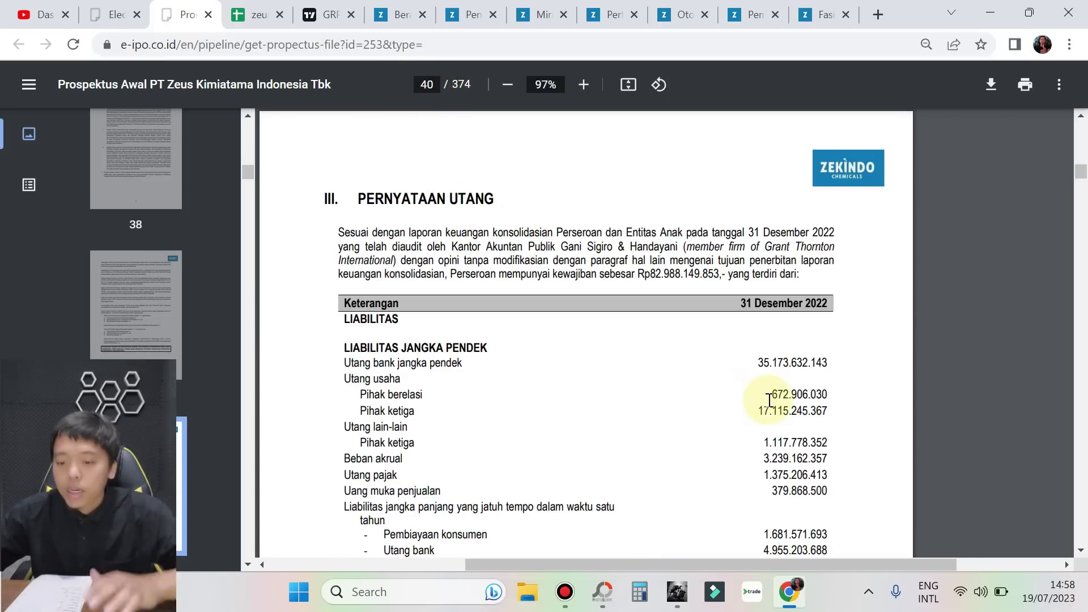
scroll(769, 397, down, 5)
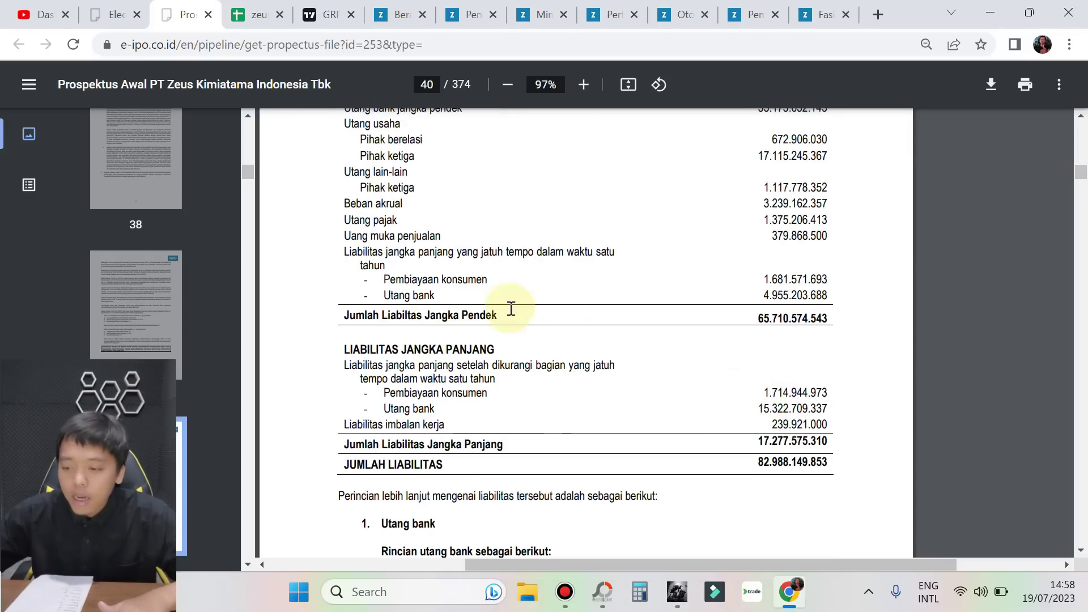
drag(376, 315, 738, 313)
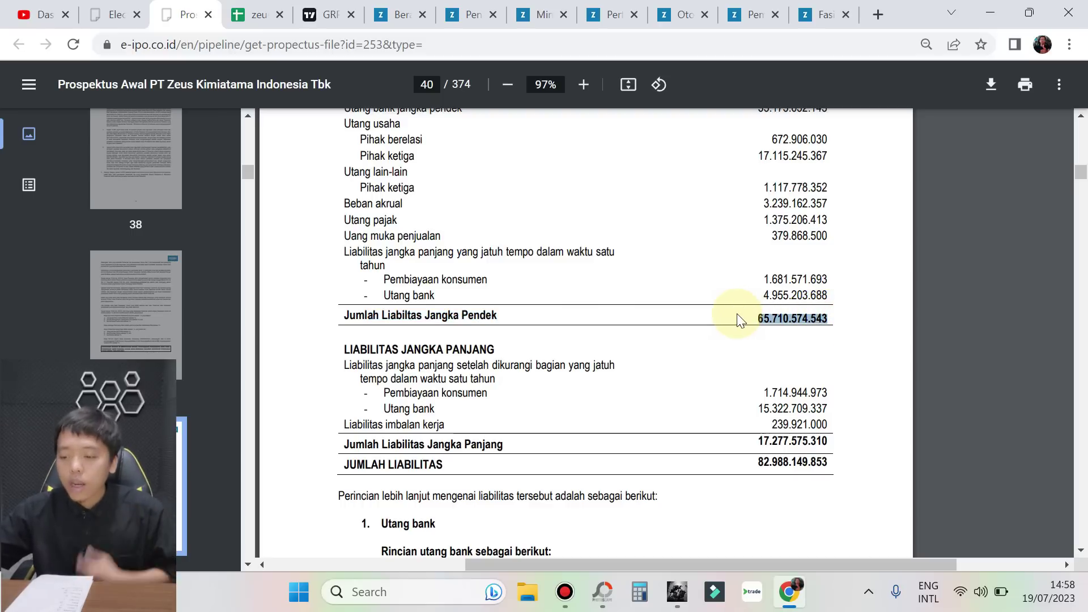
drag(767, 463, 758, 317)
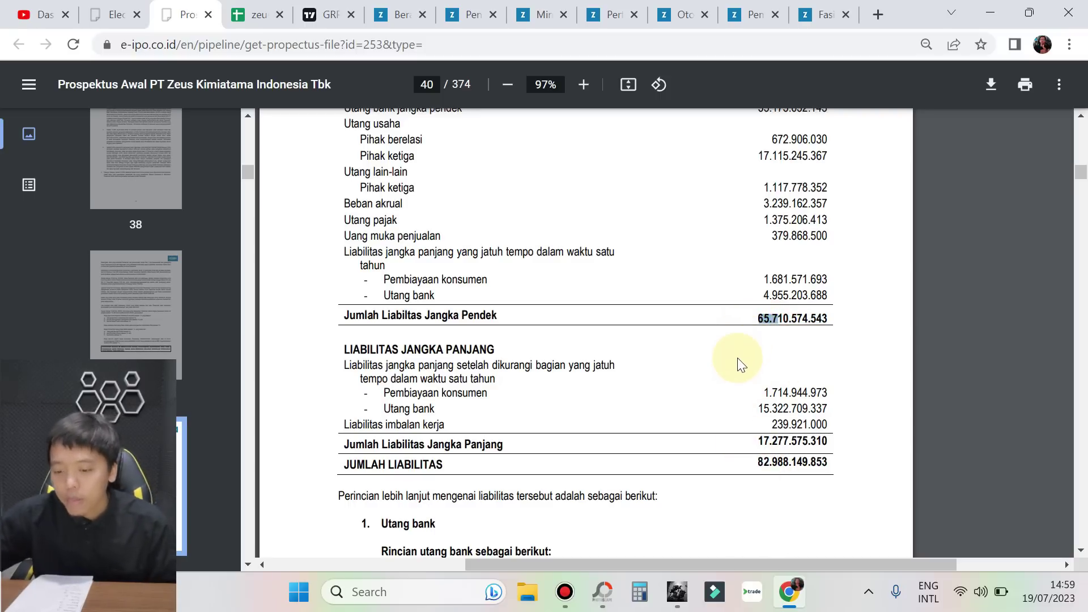
scroll(741, 366, down, 2)
scroll(738, 360, up, 2)
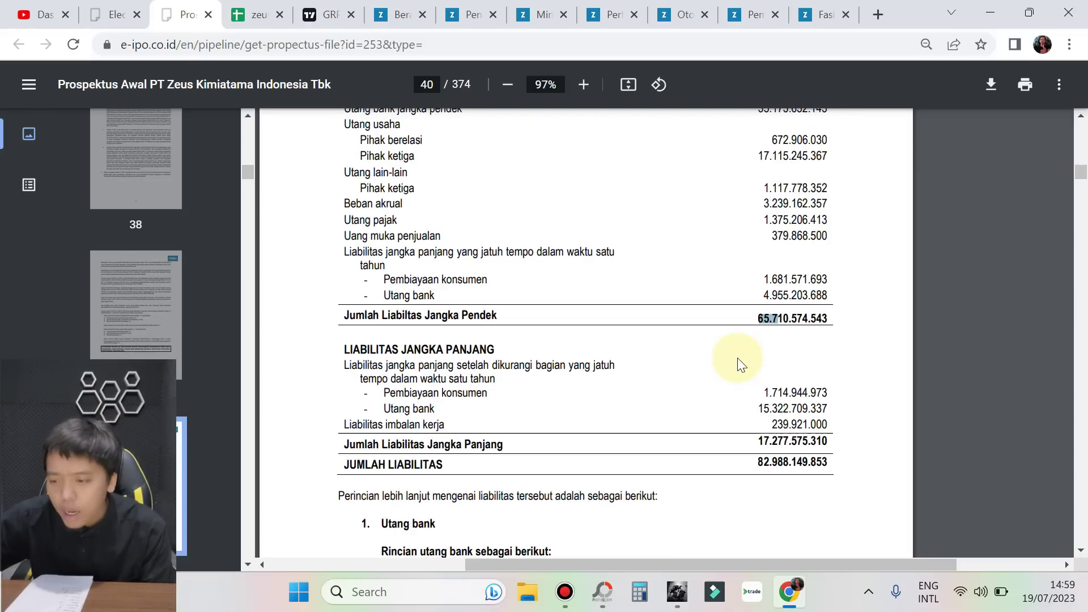
scroll(738, 358, up, 2)
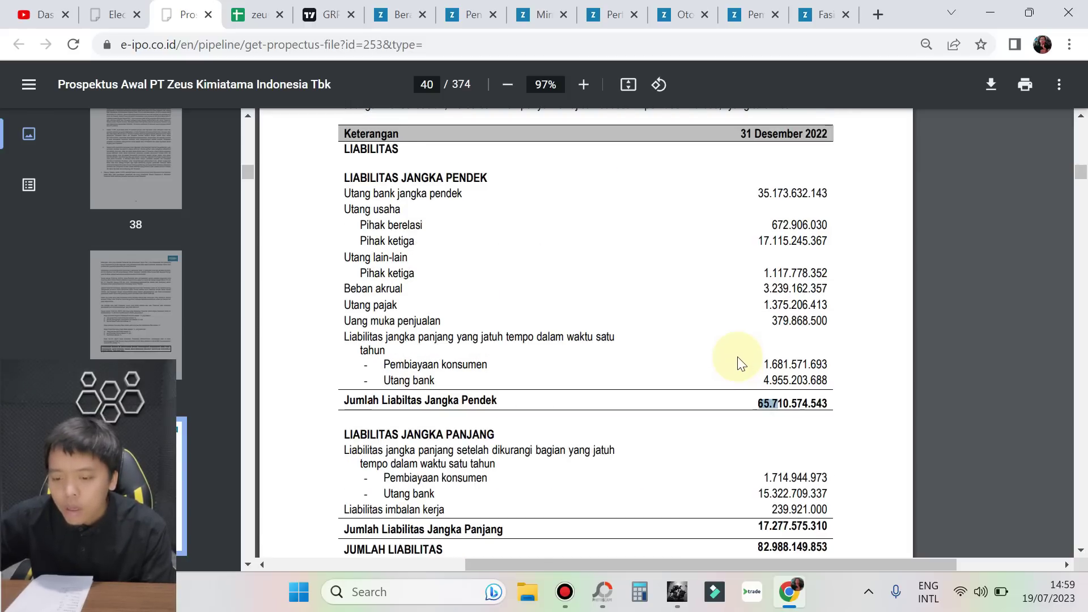
Review the bank loans by lender on page 41, highlighting Bank OCBC NISP, Bank Cimb Niaga Syariah and the short-term Jumlah figure.
scroll(736, 358, down, 8)
scroll(568, 323, down, 4)
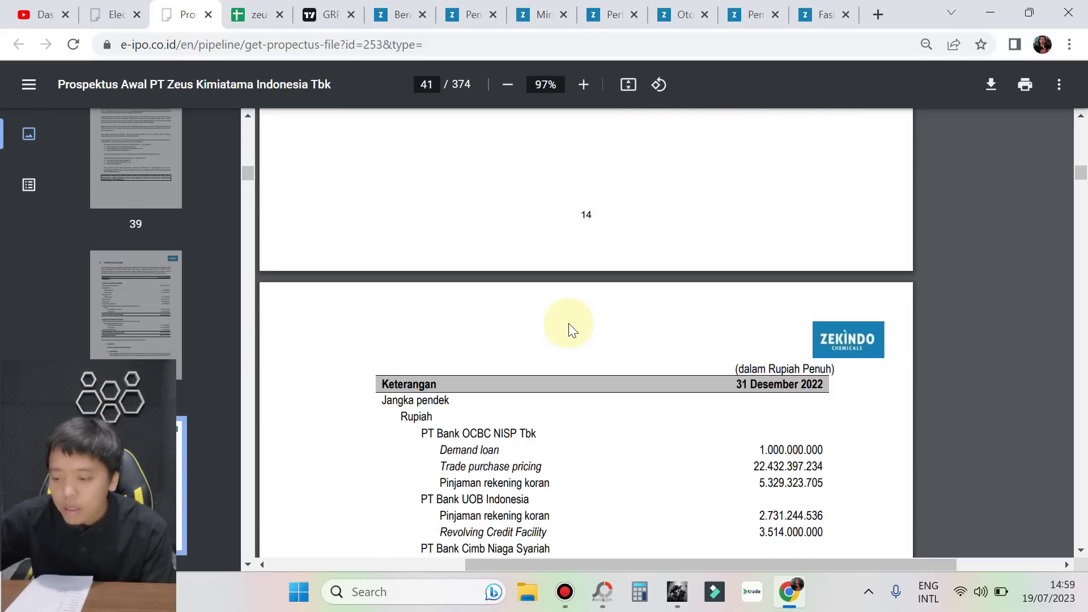
scroll(568, 323, down, 4)
drag(436, 347, 553, 339)
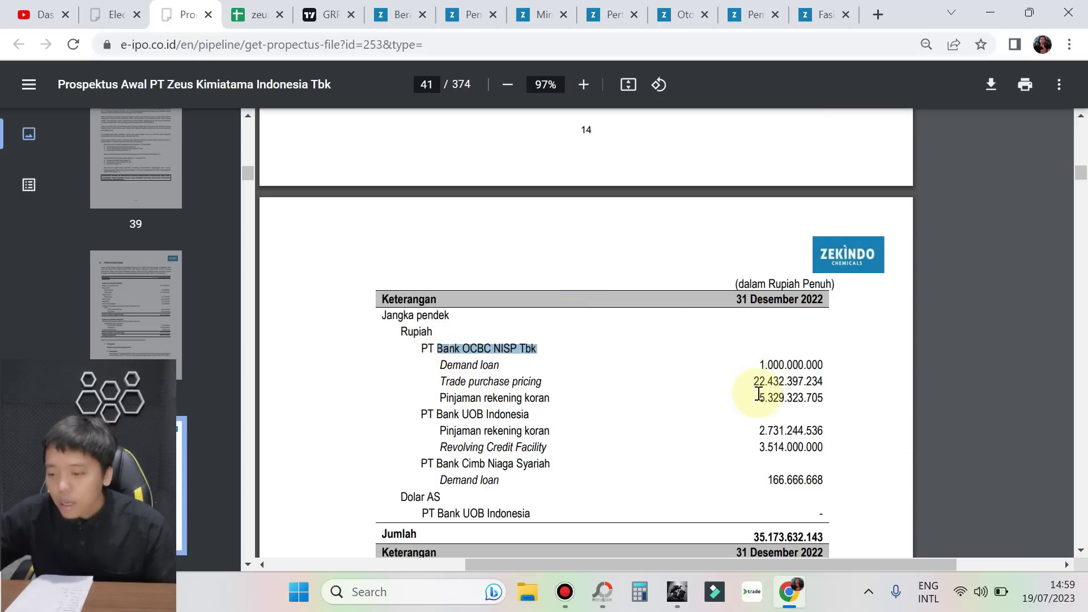
scroll(903, 493, down, 2)
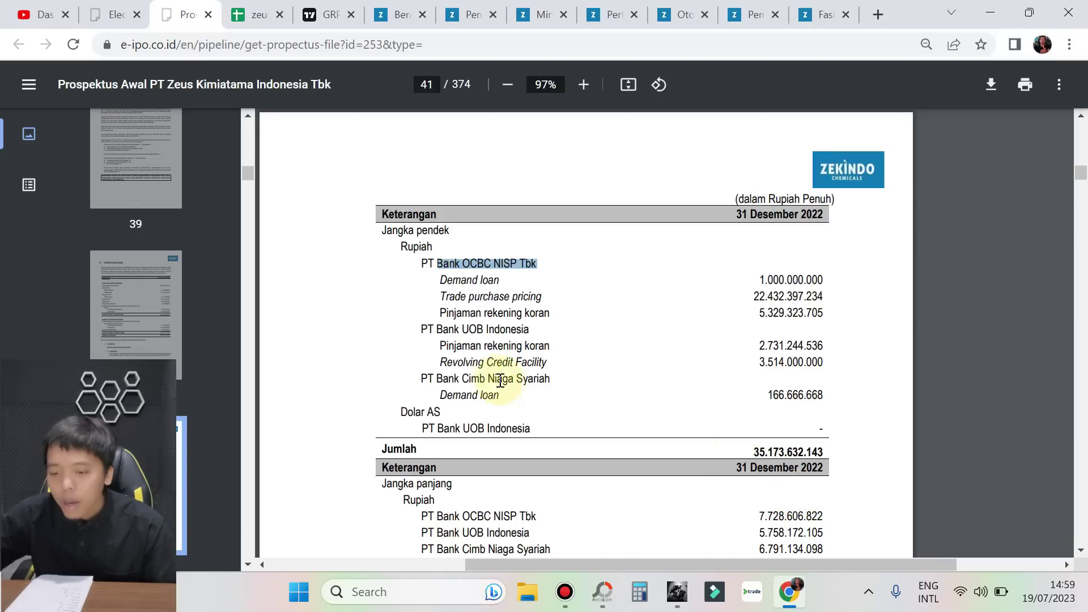
click(459, 332)
drag(438, 378, 548, 379)
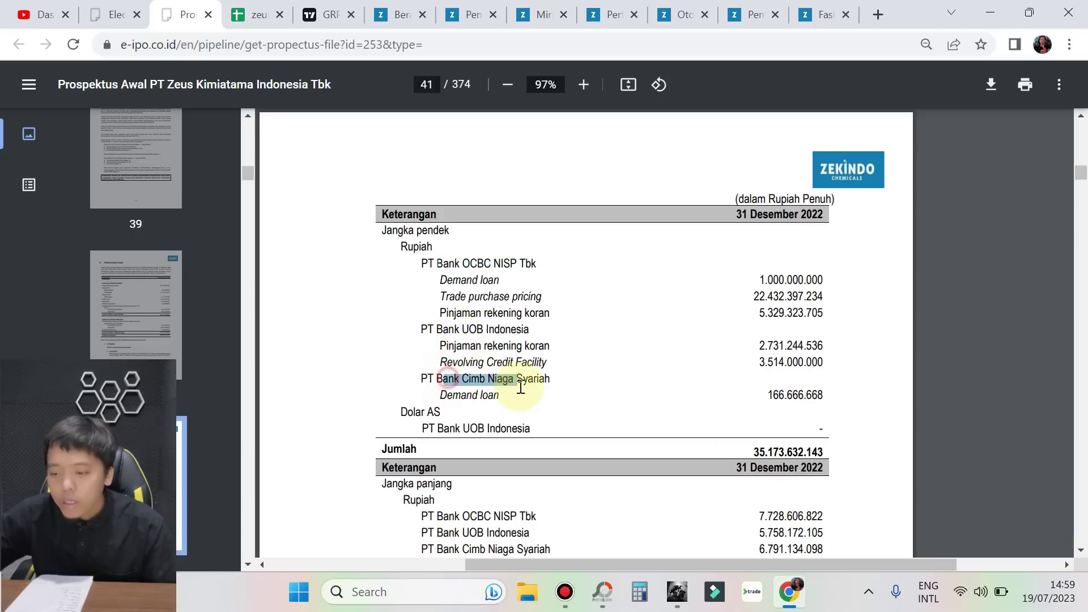
click(745, 449)
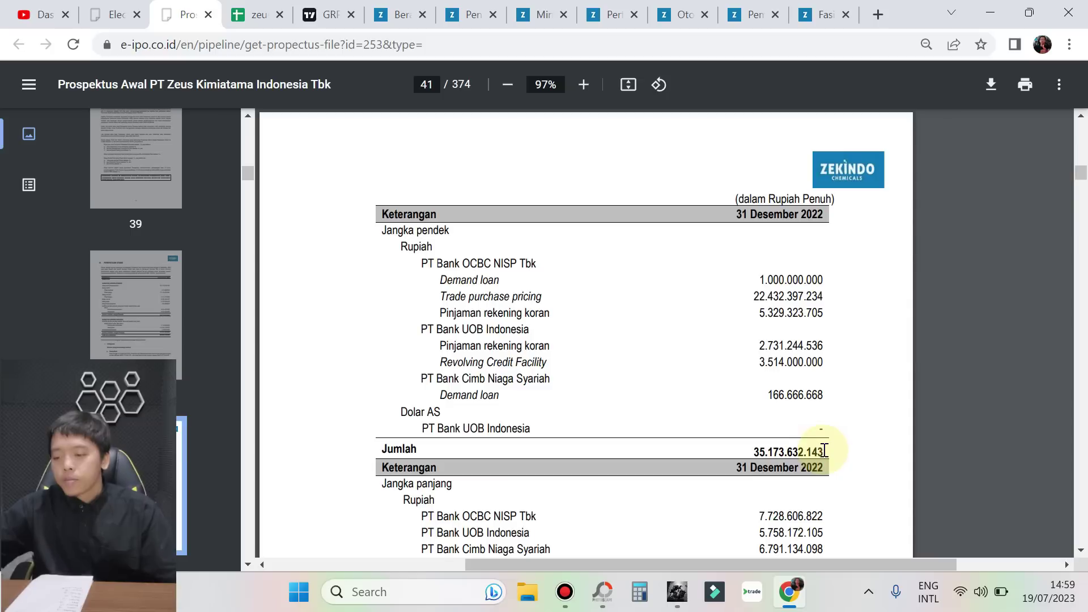
drag(827, 451, 749, 465)
double_click(746, 449)
scroll(753, 447, down, 6)
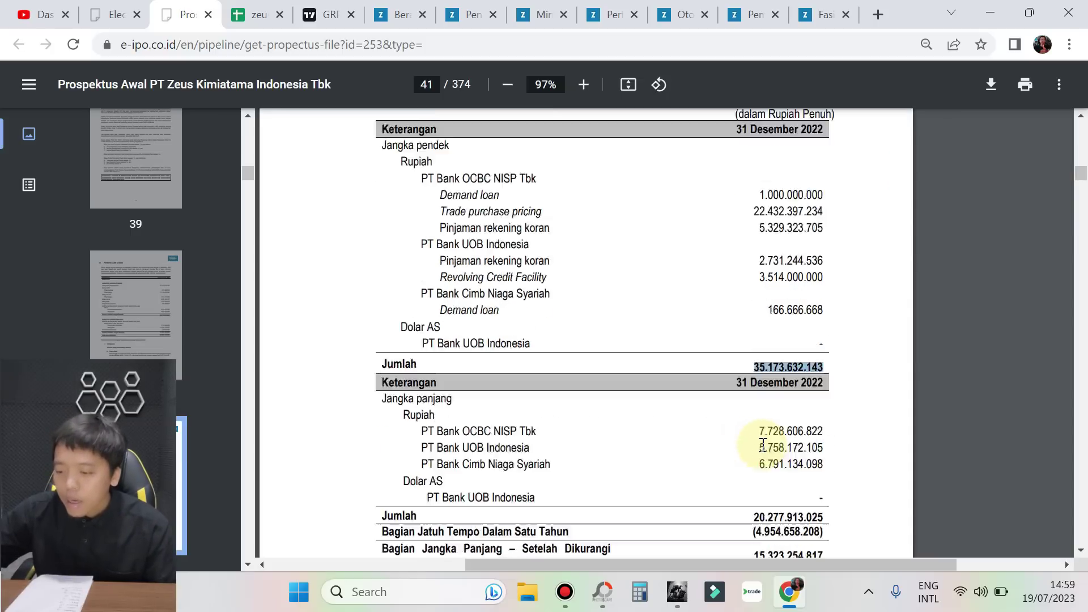
Check the due periods of the company's and PT Acme Indonesia's short-term bank facilities on page 42, including the extension note on page 43.
scroll(762, 442, down, 7)
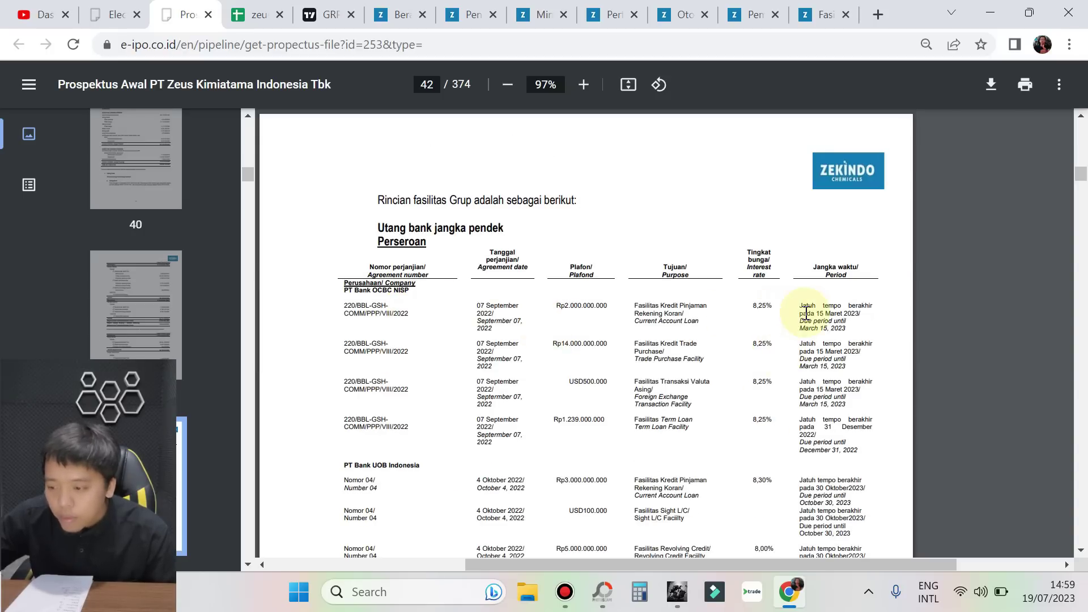
drag(819, 313, 834, 313)
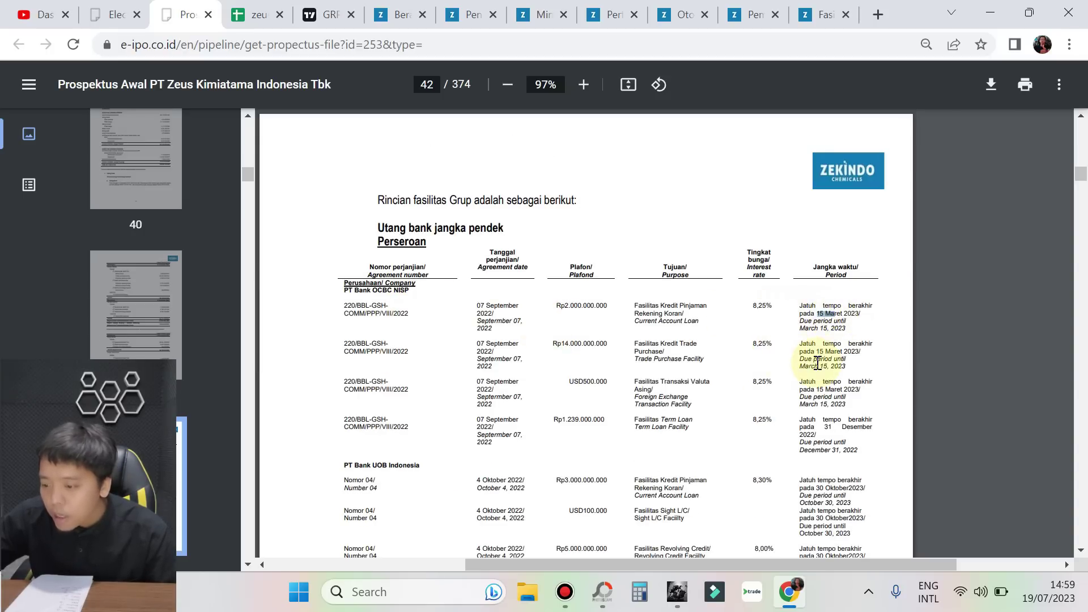
drag(818, 390, 838, 391)
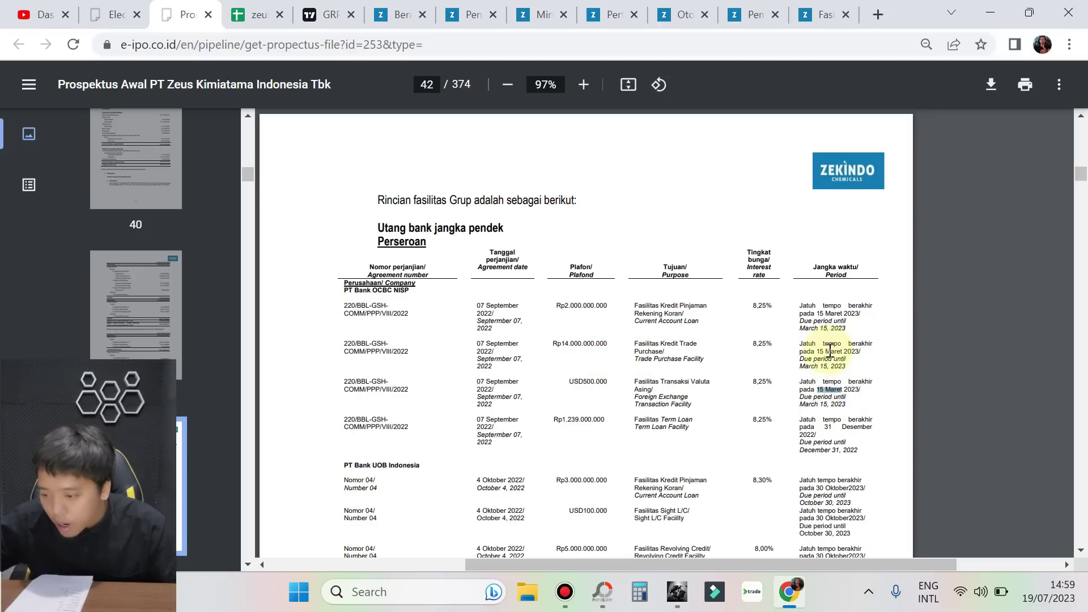
scroll(843, 385, down, 2)
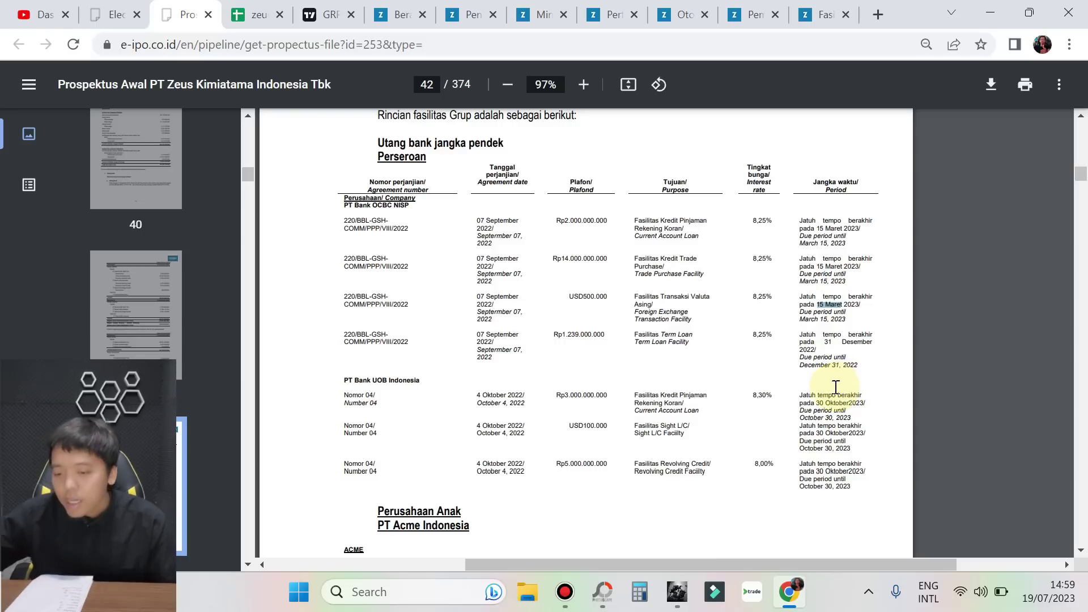
click(860, 361)
drag(839, 356, 794, 267)
drag(797, 244, 802, 217)
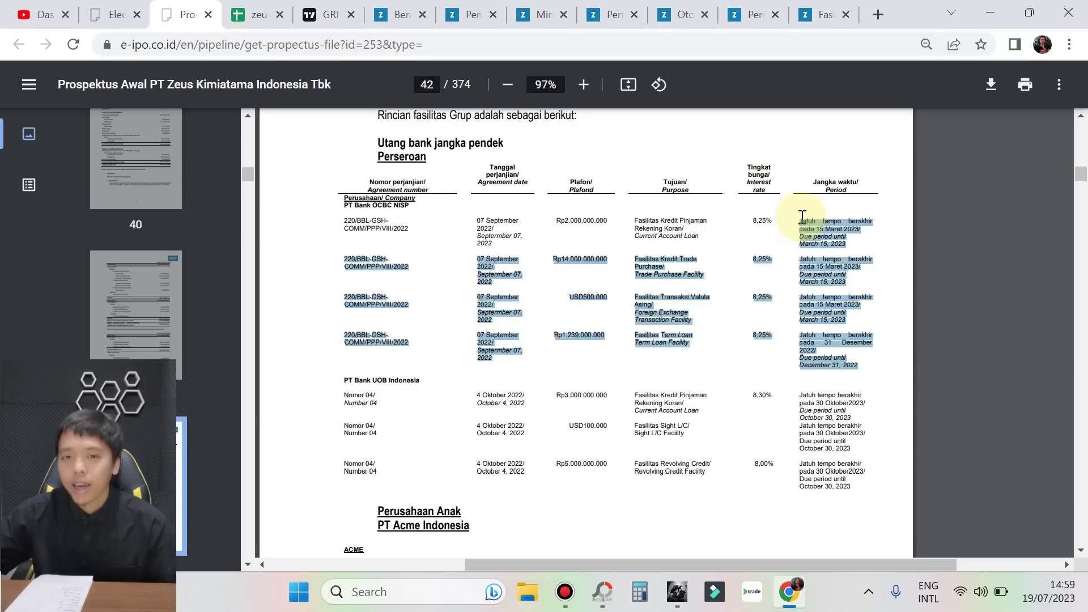
scroll(670, 321, down, 5)
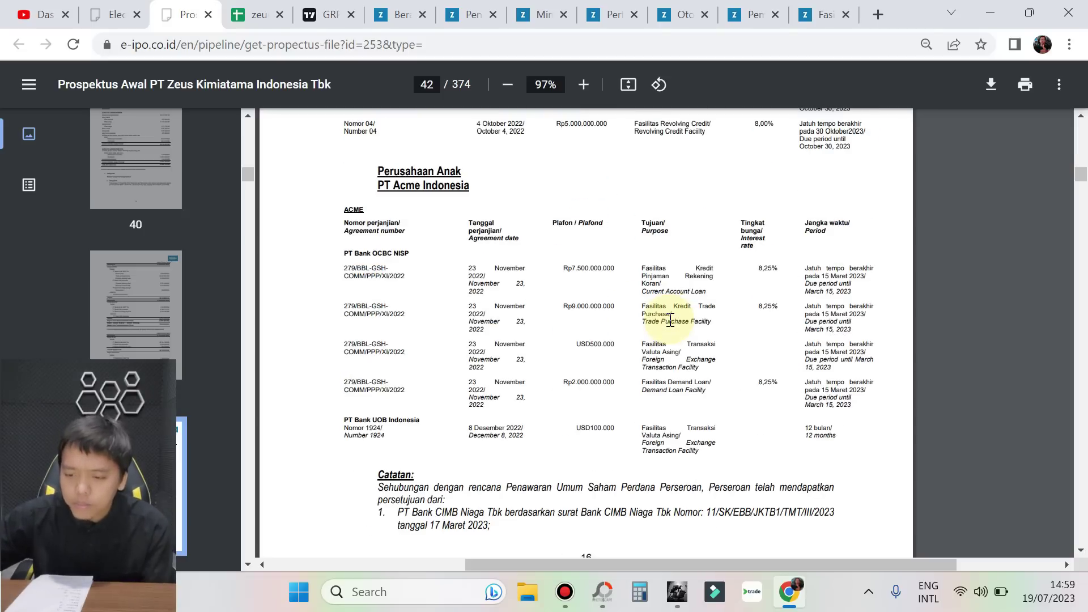
scroll(671, 321, down, 6)
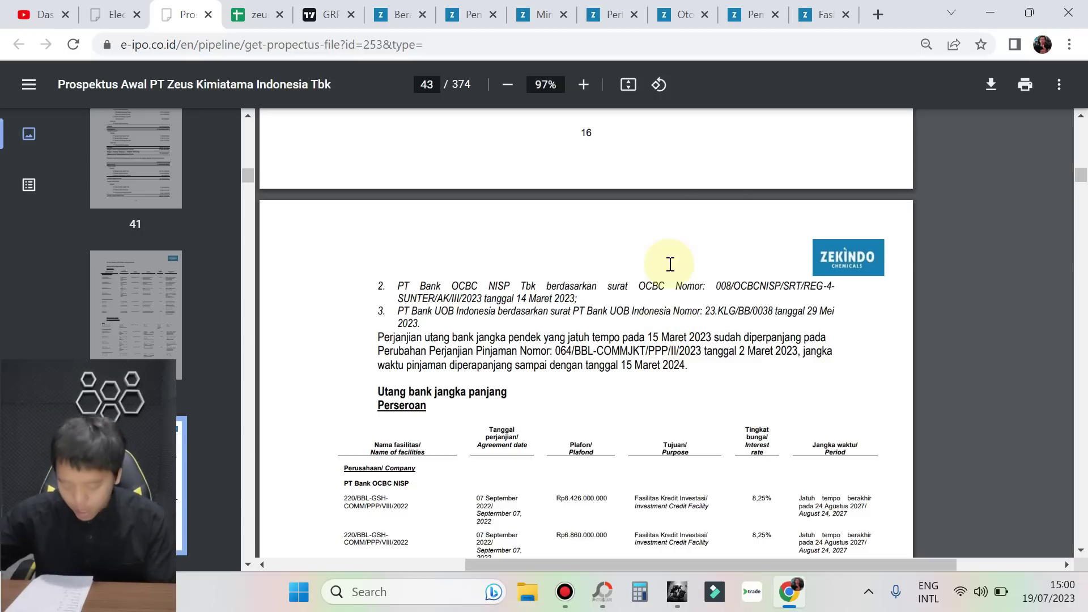
Go to page 36 and read the section on restrictions for shares issued before the public offering, highlighting the transfer restriction period.
click(431, 84)
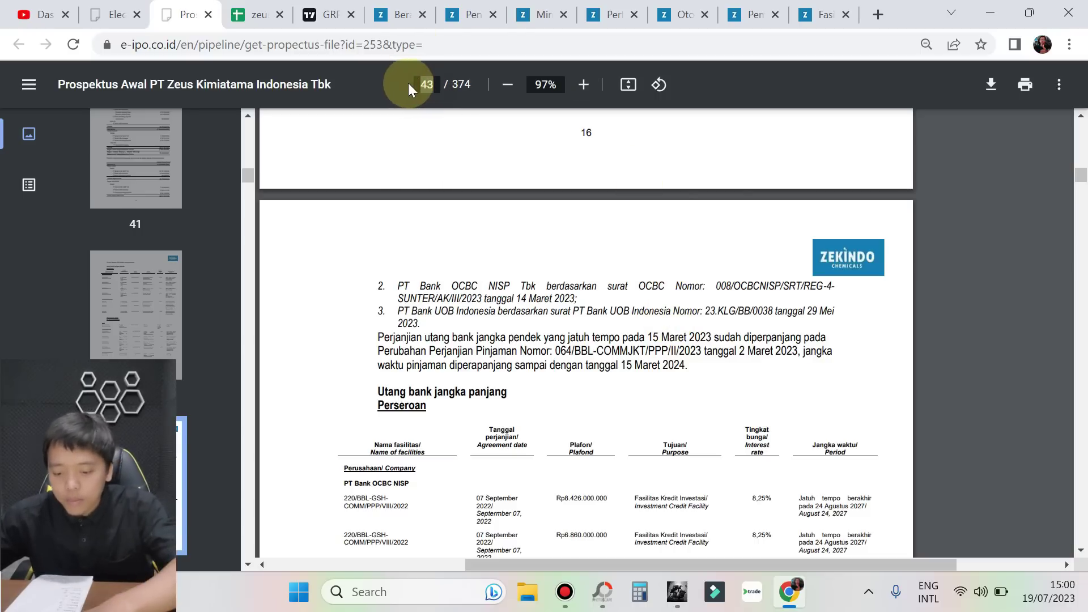
text(36)
key(Return)
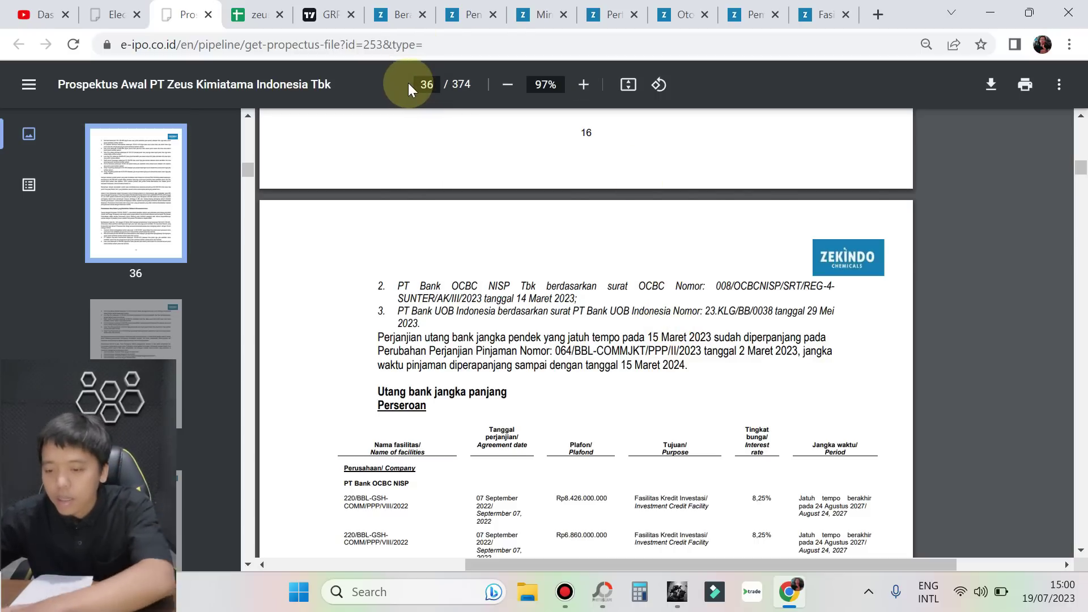
scroll(582, 237, down, 8)
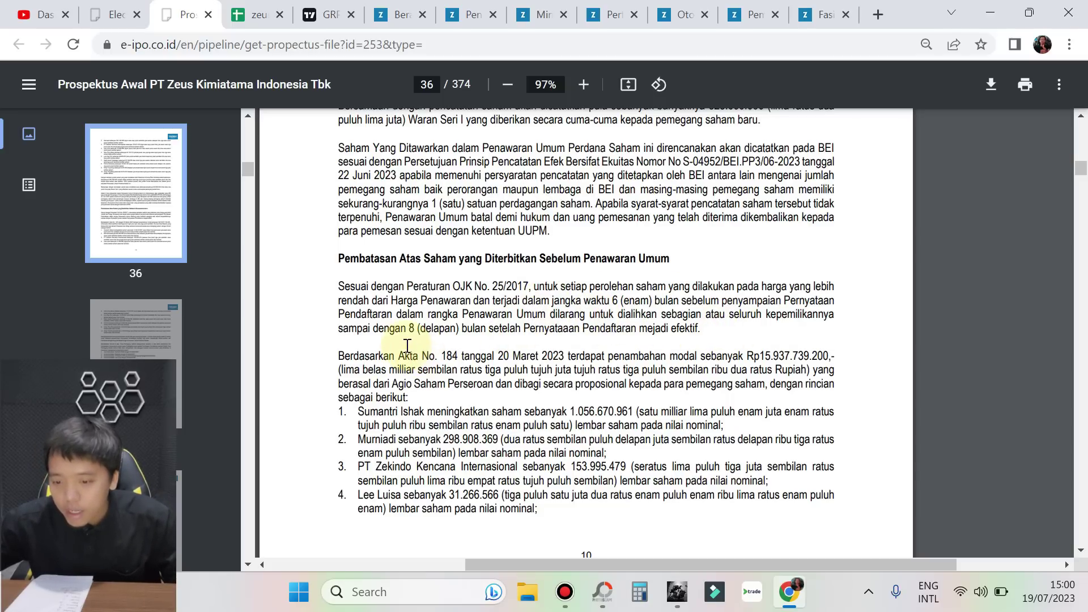
drag(348, 333, 704, 315)
click(694, 333)
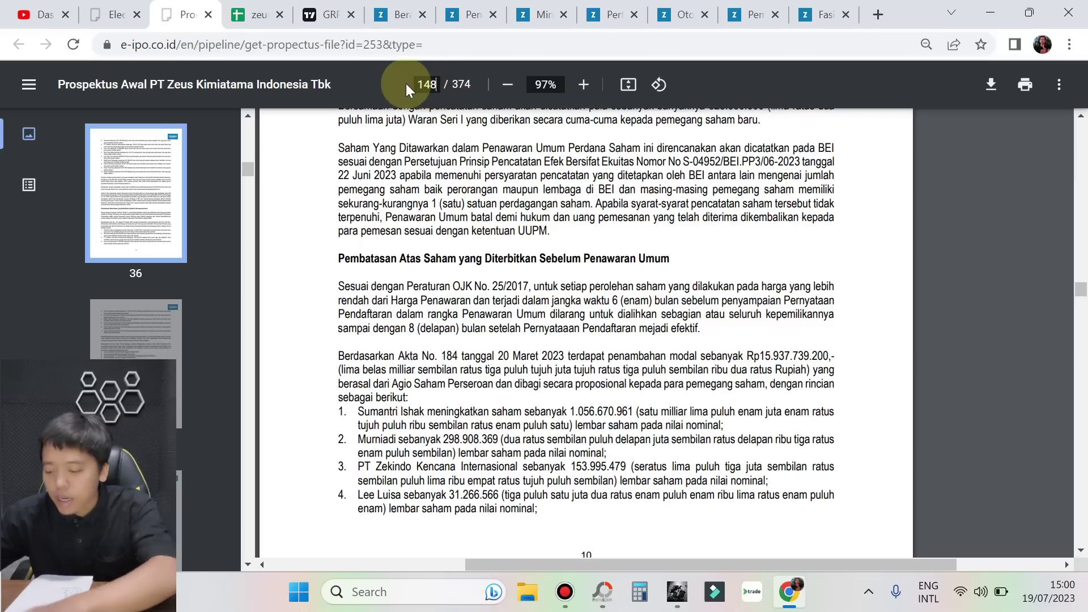
Go to page 148 and examine the employee composition tables for the company and its subsidiary PT Acme Indonesia.
key(Return)
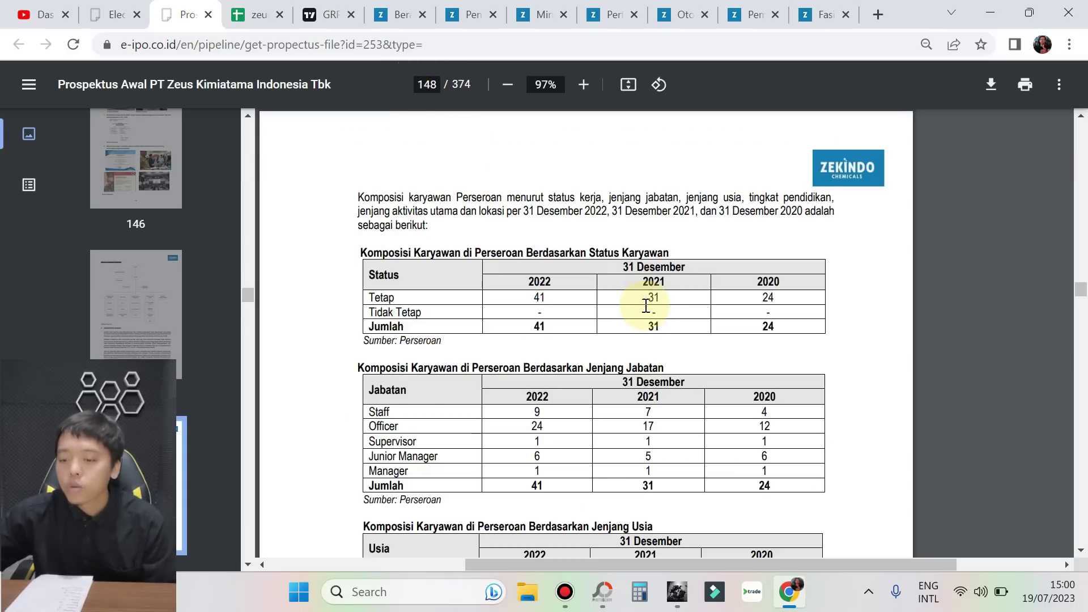
scroll(646, 306, down, 1)
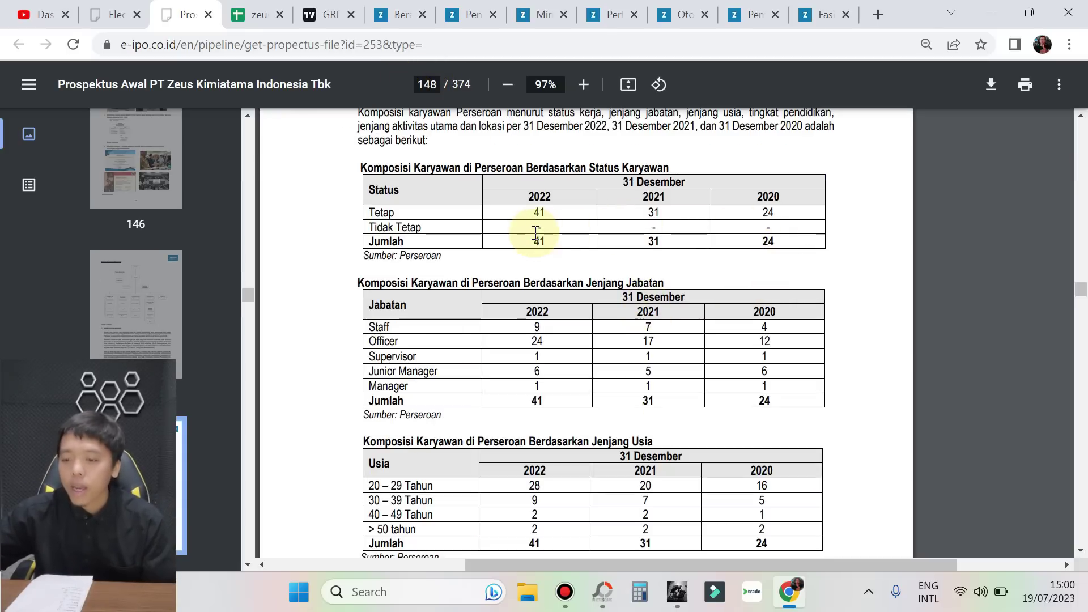
scroll(717, 340, down, 2)
scroll(717, 343, down, 2)
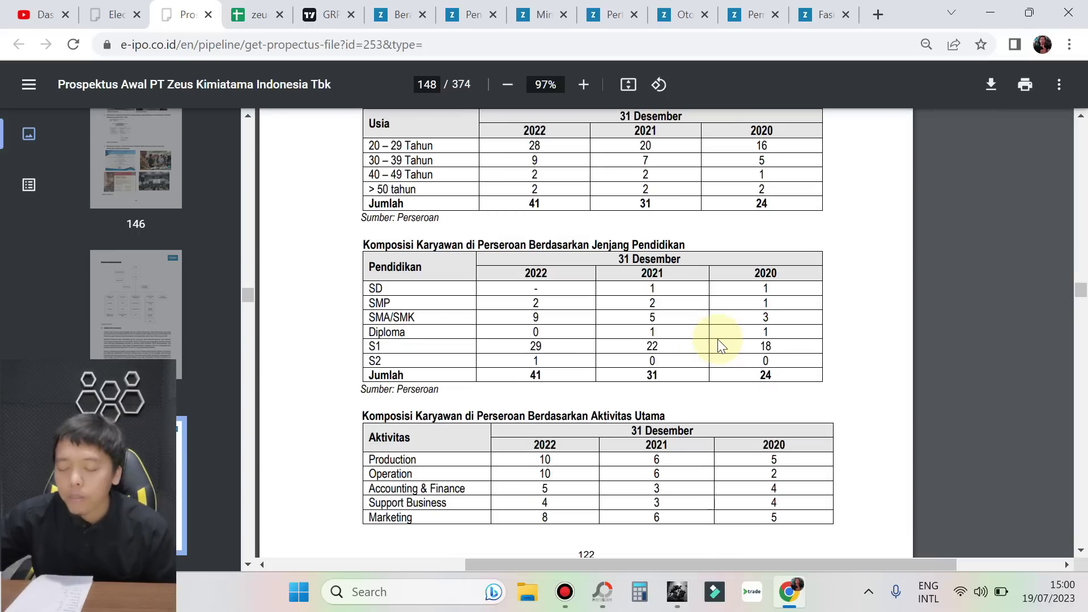
scroll(715, 339, down, 2)
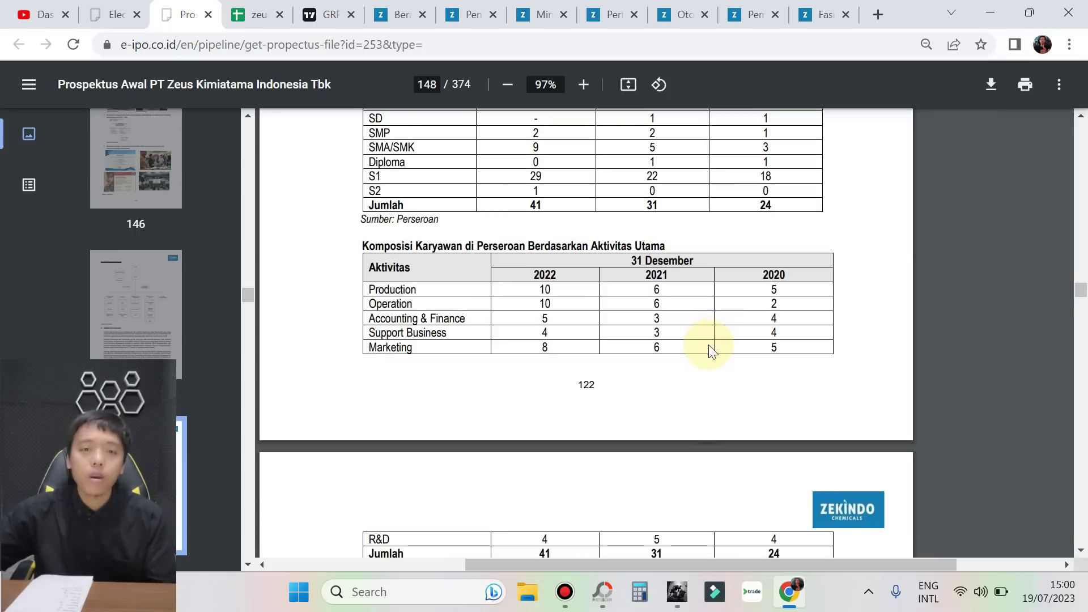
scroll(692, 331, down, 3)
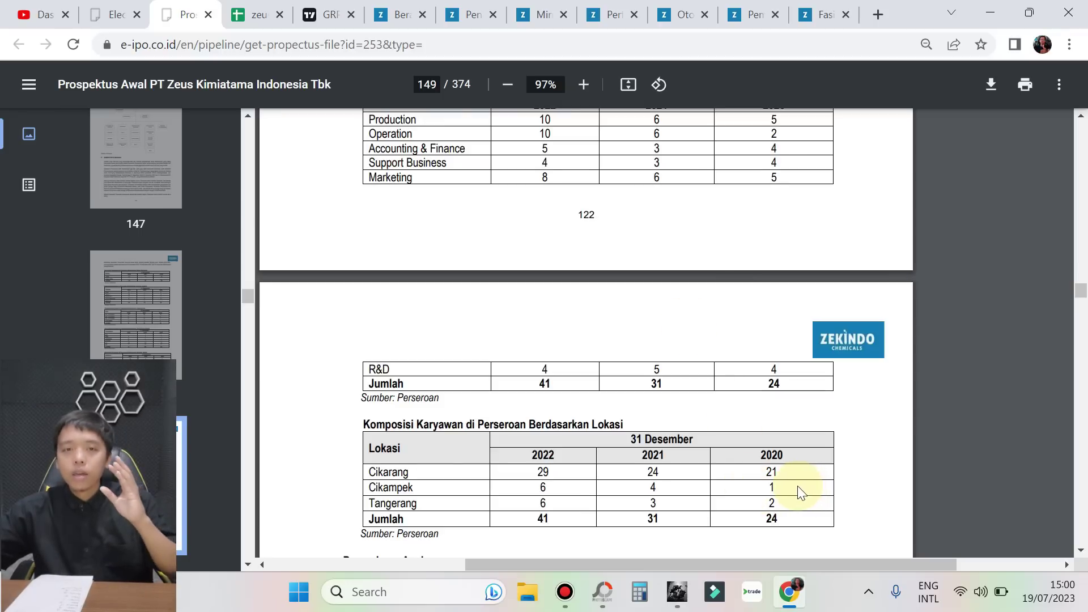
scroll(760, 439, down, 7)
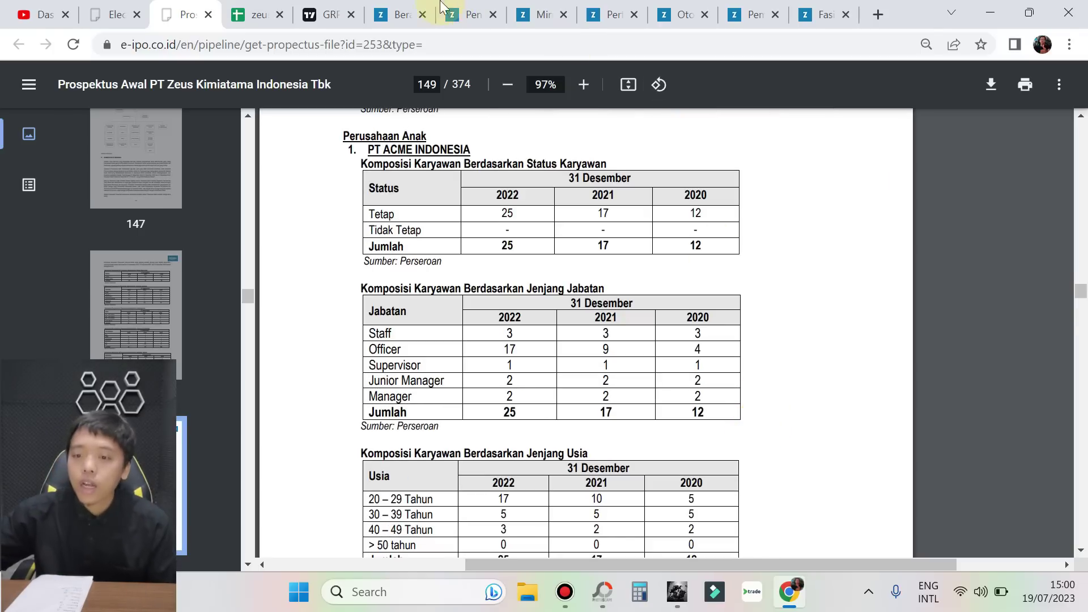
Visit the Zekindo homepage and browse the water treatment page's Cooling Water, Reverse Osmosis, Boiler Water and Wastewater categories.
click(407, 13)
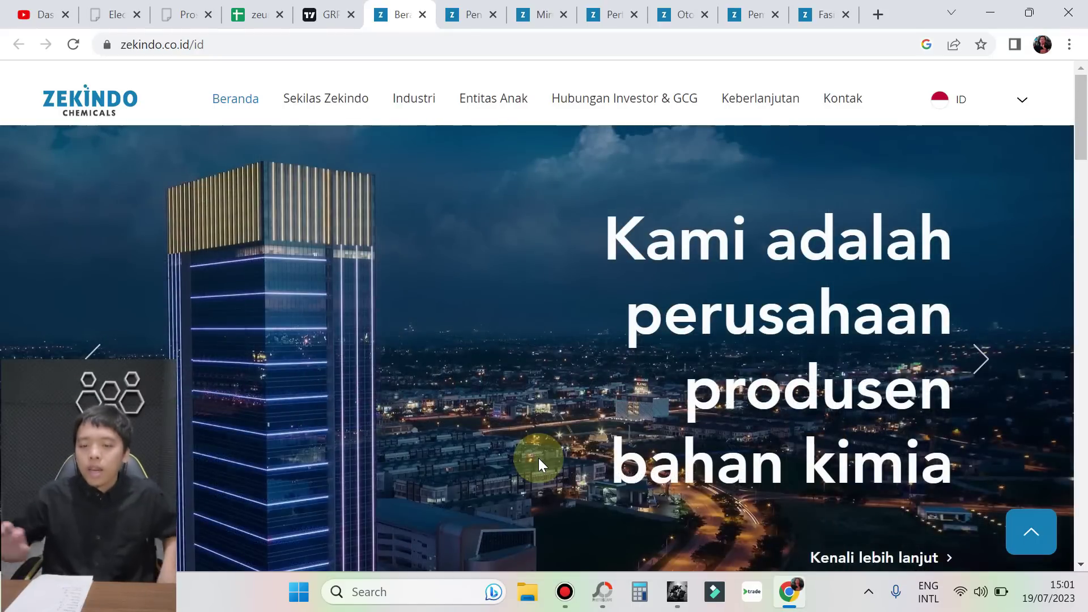
click(260, 44)
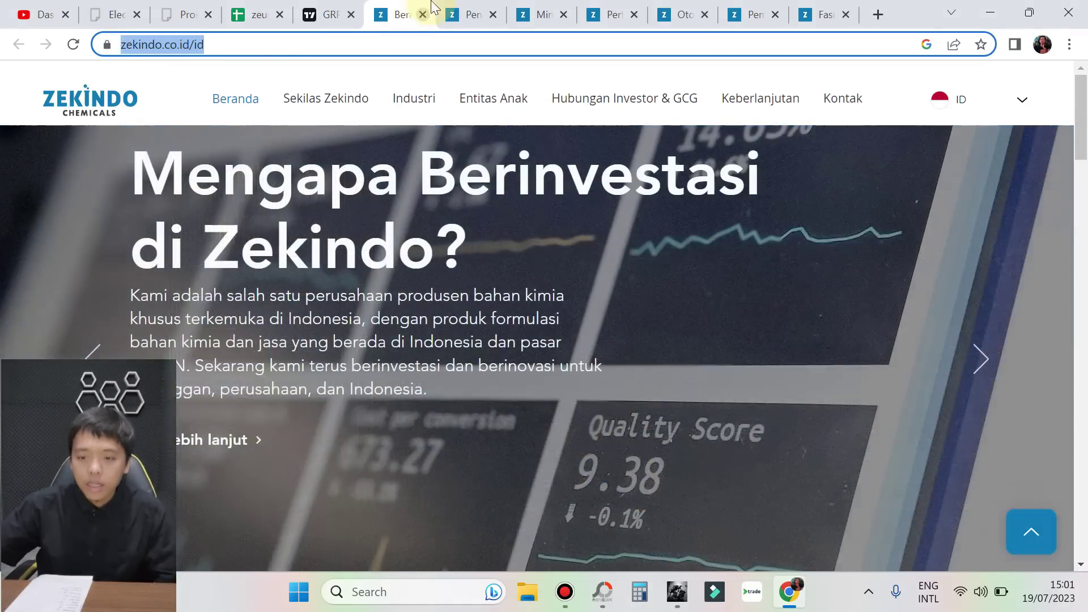
click(462, 13)
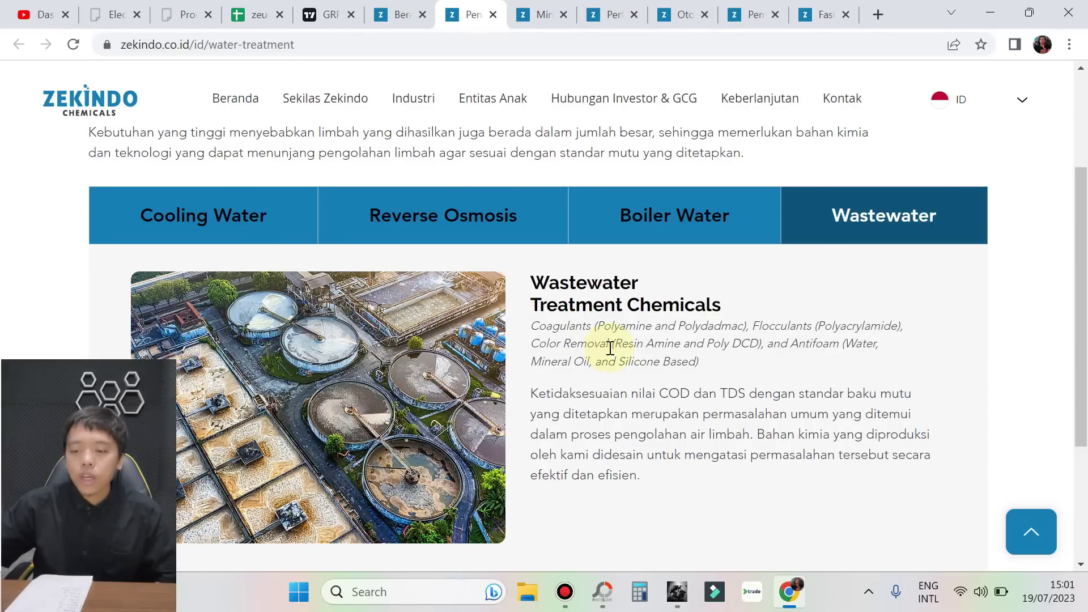
click(193, 229)
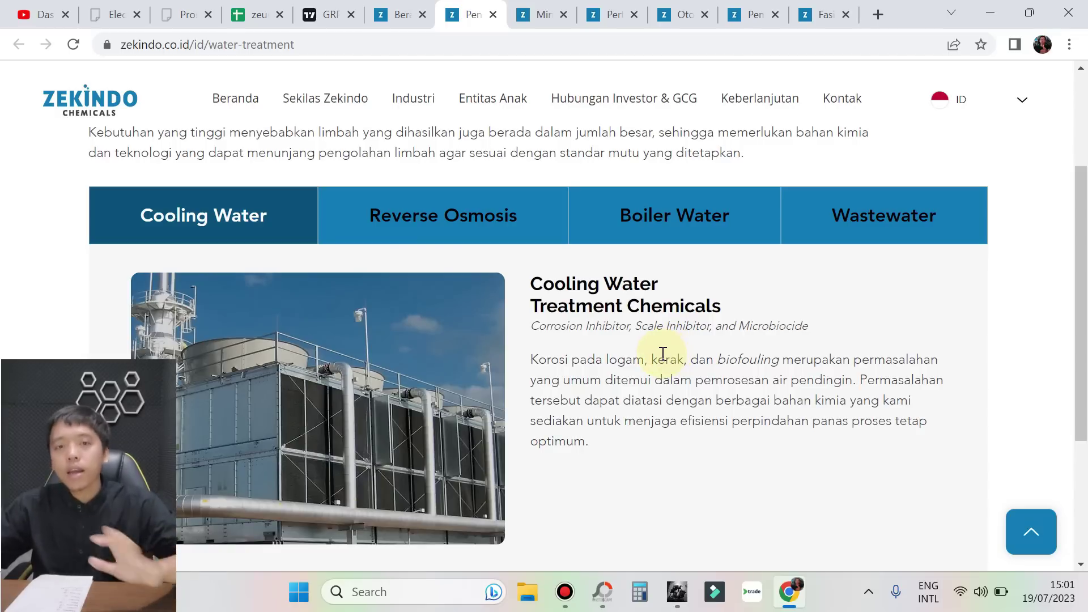
click(440, 232)
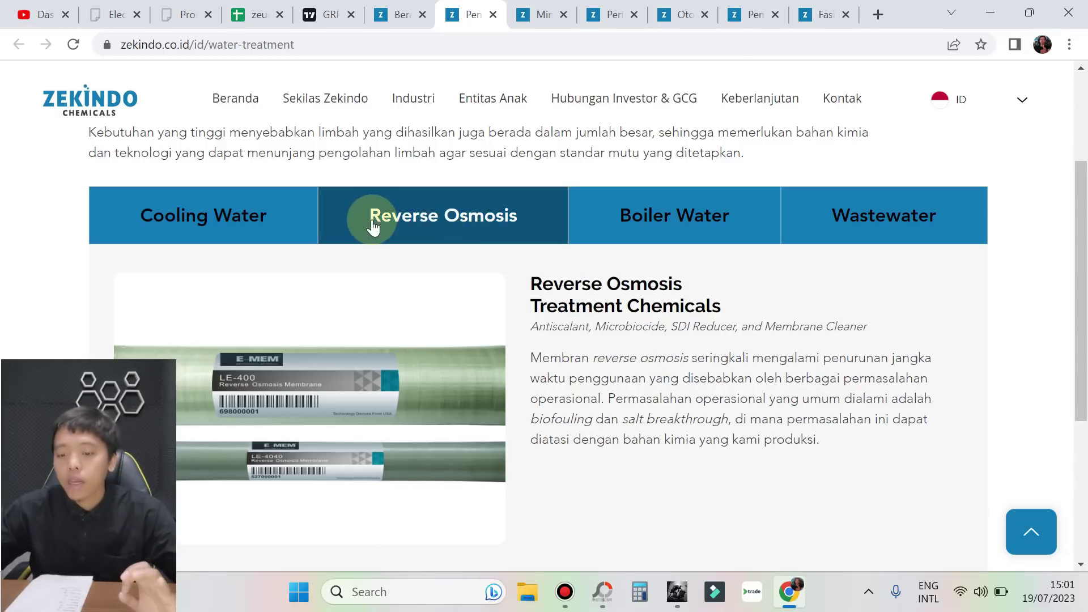
click(622, 227)
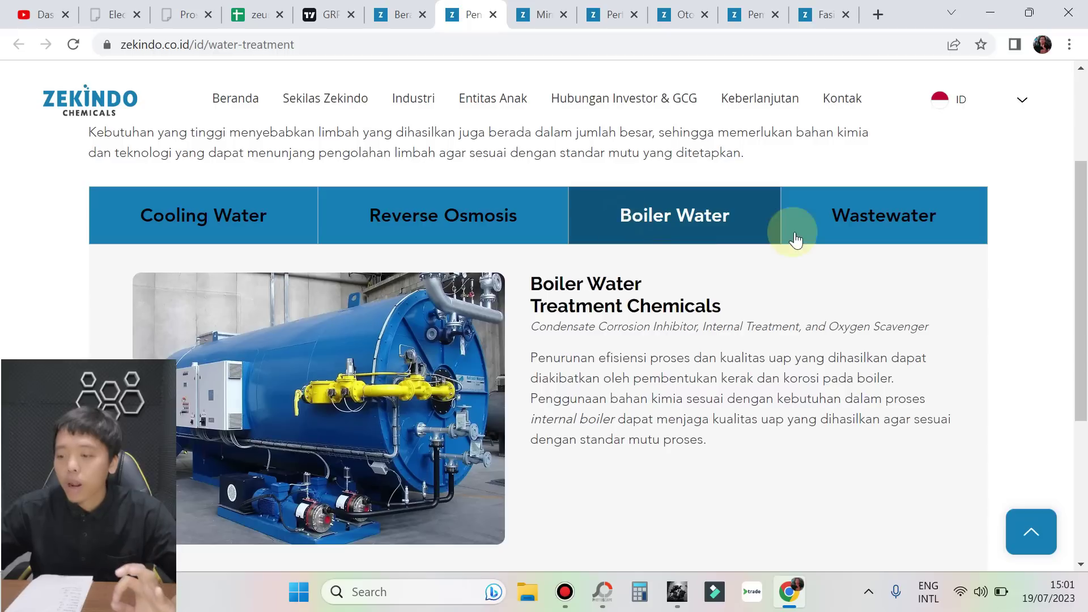
click(874, 231)
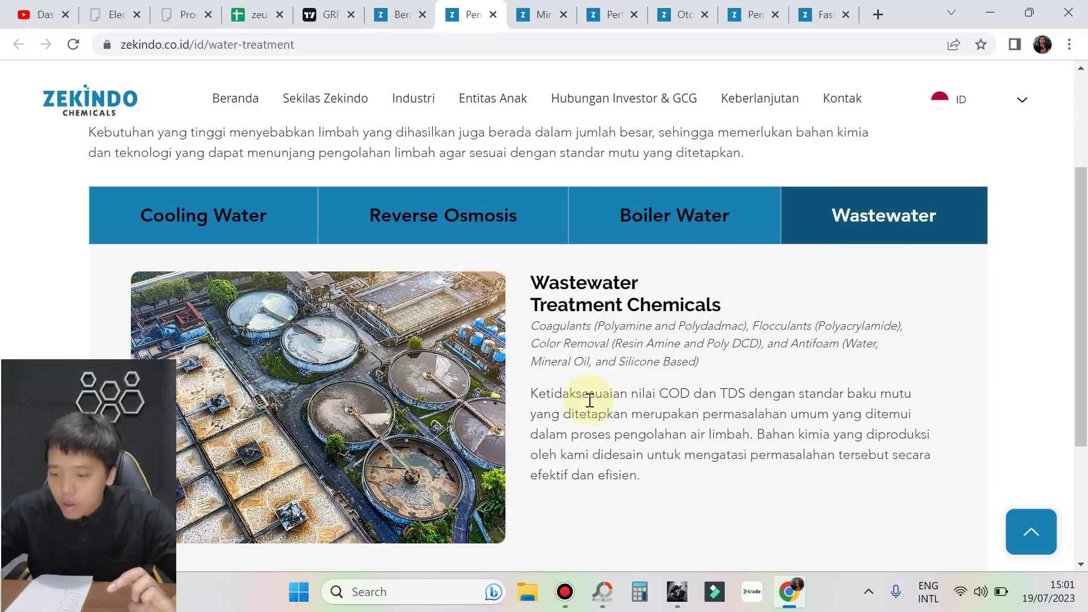
Read the Wastewater, Boiler Water and Reverse Osmosis descriptions, highlighting "COD dan TDS" and the passages on corrosion and membrane problems.
drag(576, 391, 659, 394)
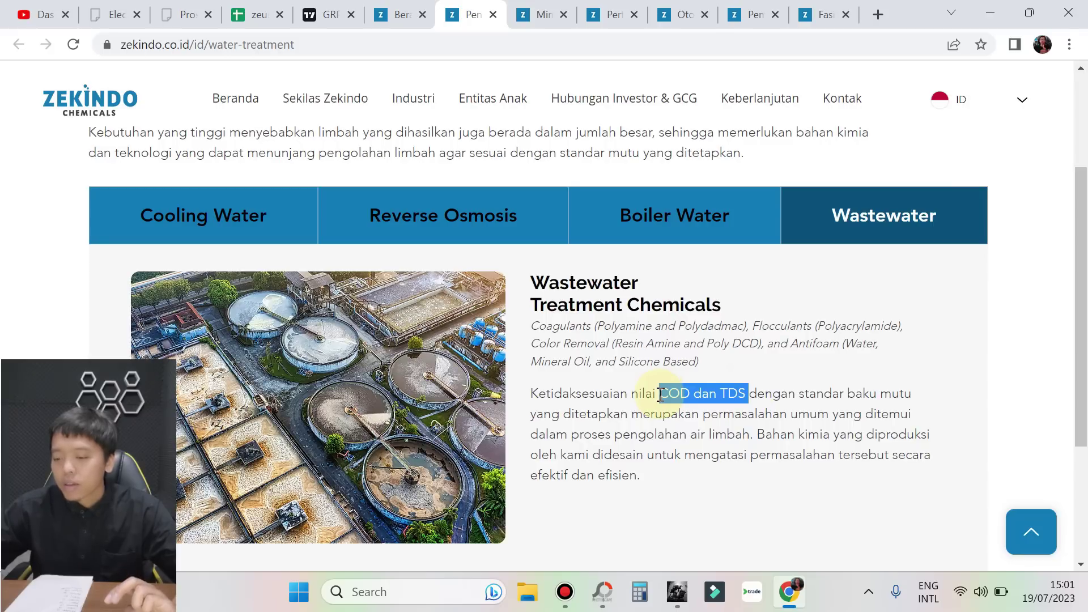
click(607, 449)
drag(591, 434, 734, 471)
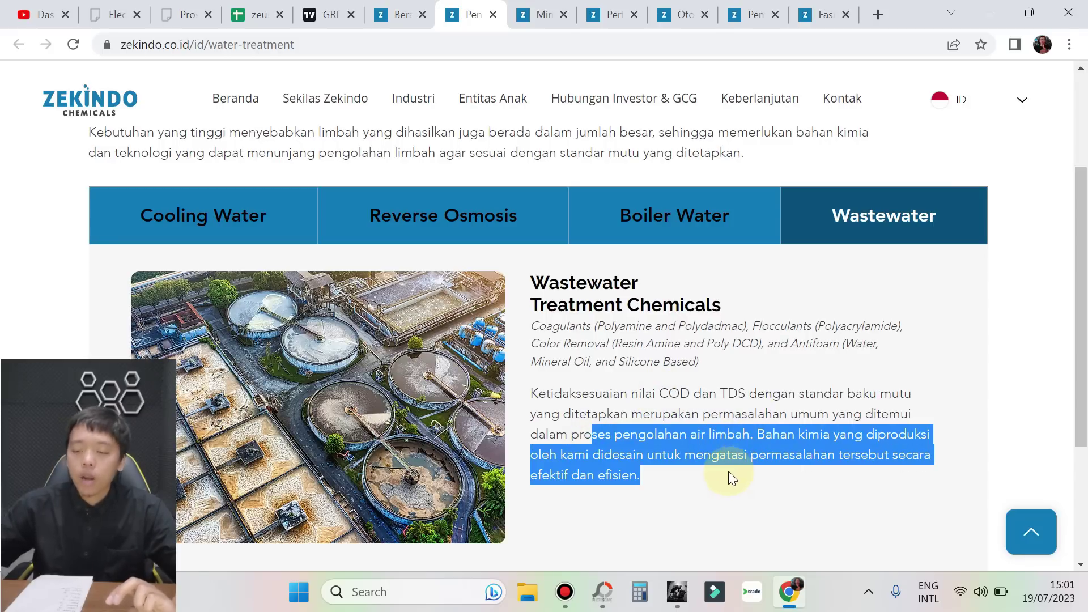
click(687, 214)
drag(761, 385, 855, 379)
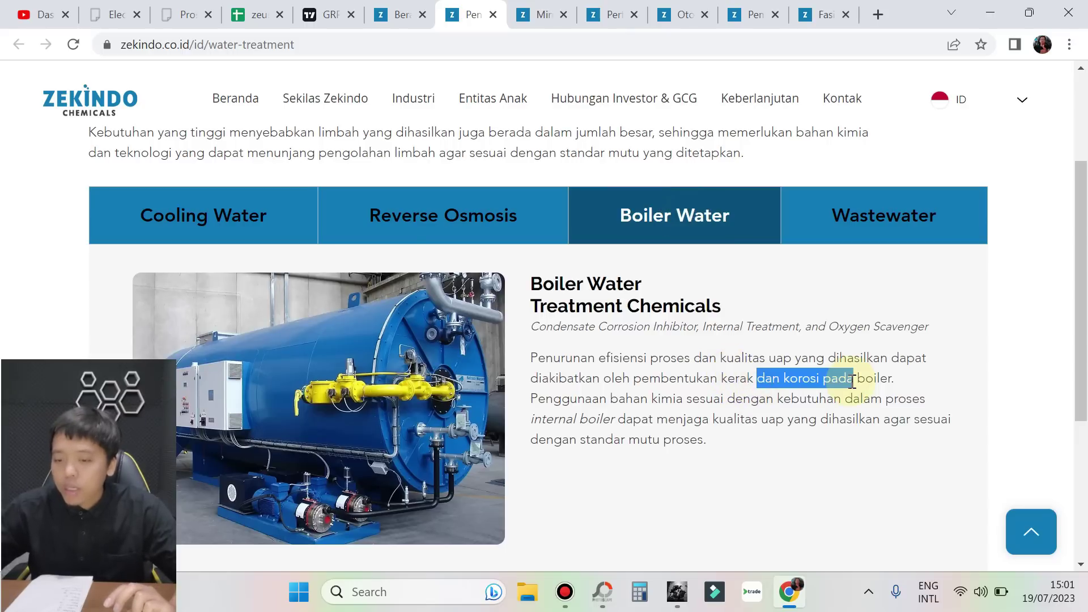
click(413, 238)
drag(569, 378, 807, 434)
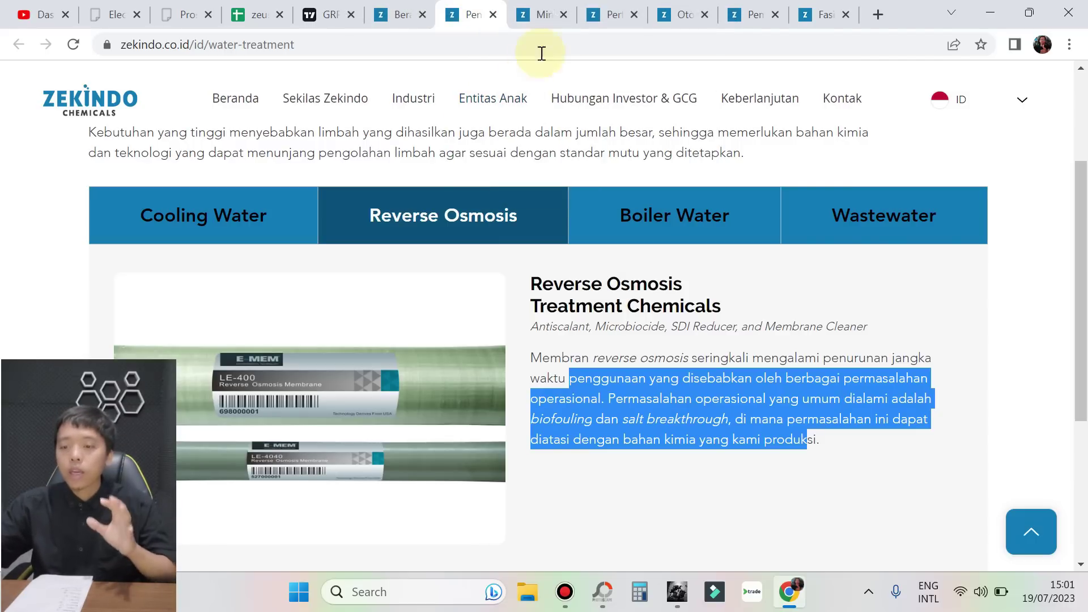
Go through the Exploration, Production and Refinery Chemicals on the oil and gas page, highlighting the Exploration Chemicals description.
click(542, 15)
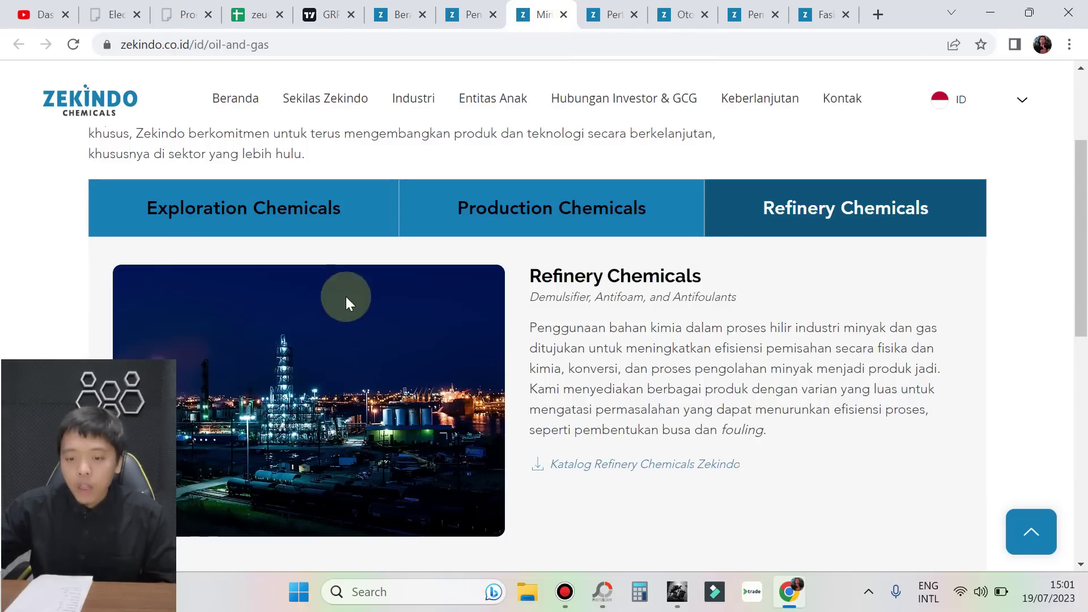
click(286, 218)
drag(540, 276, 715, 276)
click(615, 391)
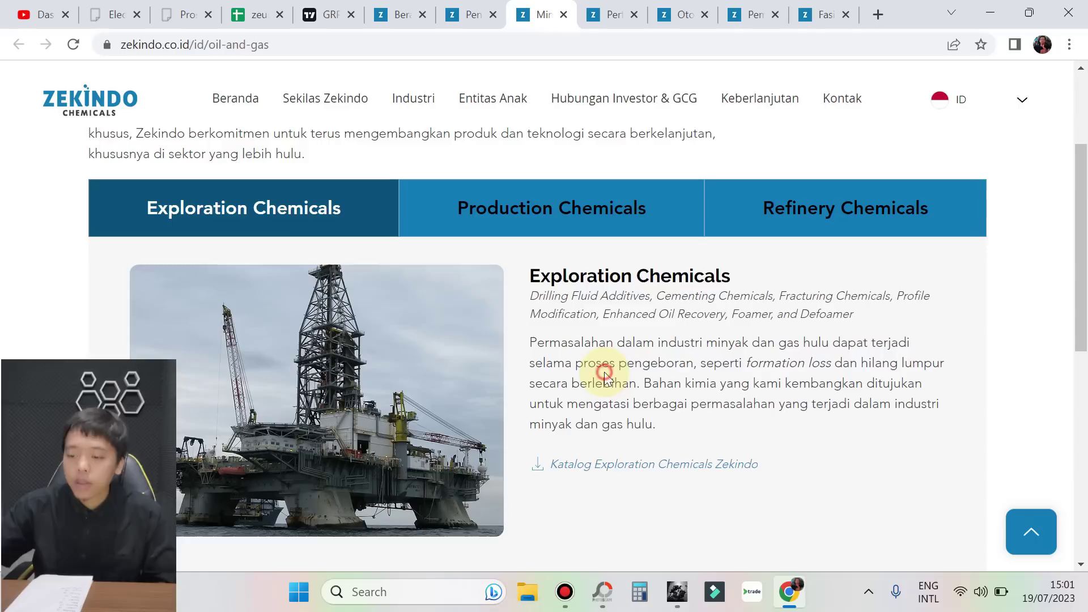
drag(567, 342, 729, 422)
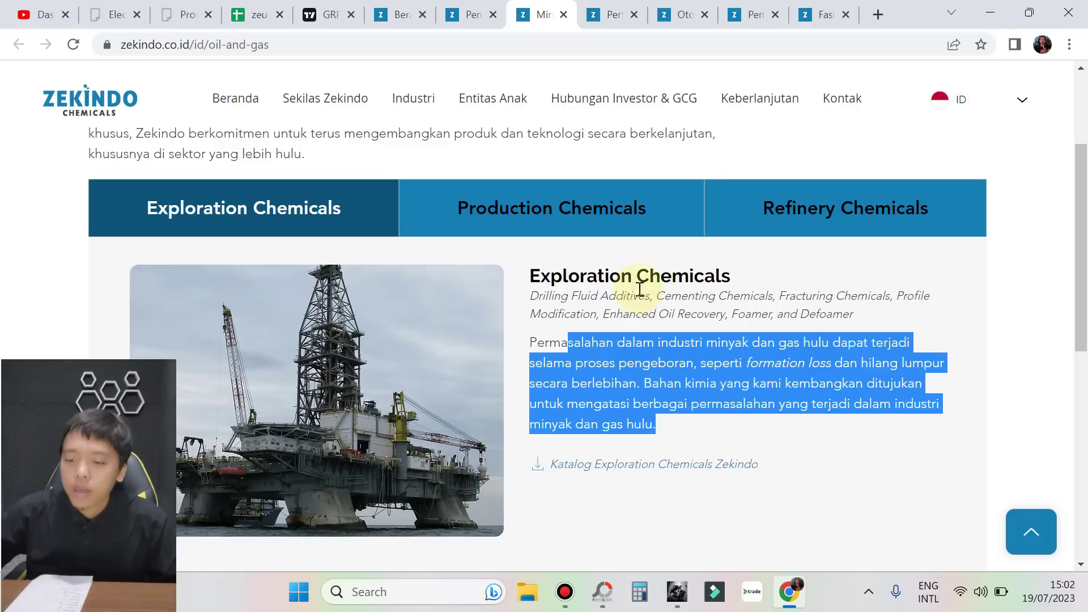
click(597, 212)
click(869, 213)
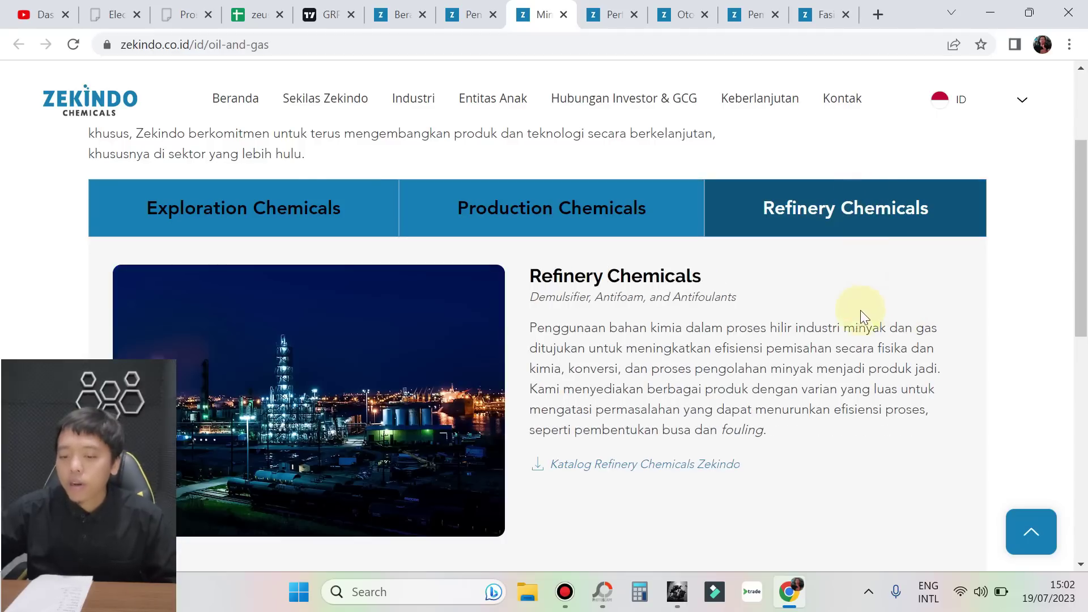
Read the Nickel Processing and Coal Mining descriptions on the mining and mineral processing page, highlighting their text.
click(606, 17)
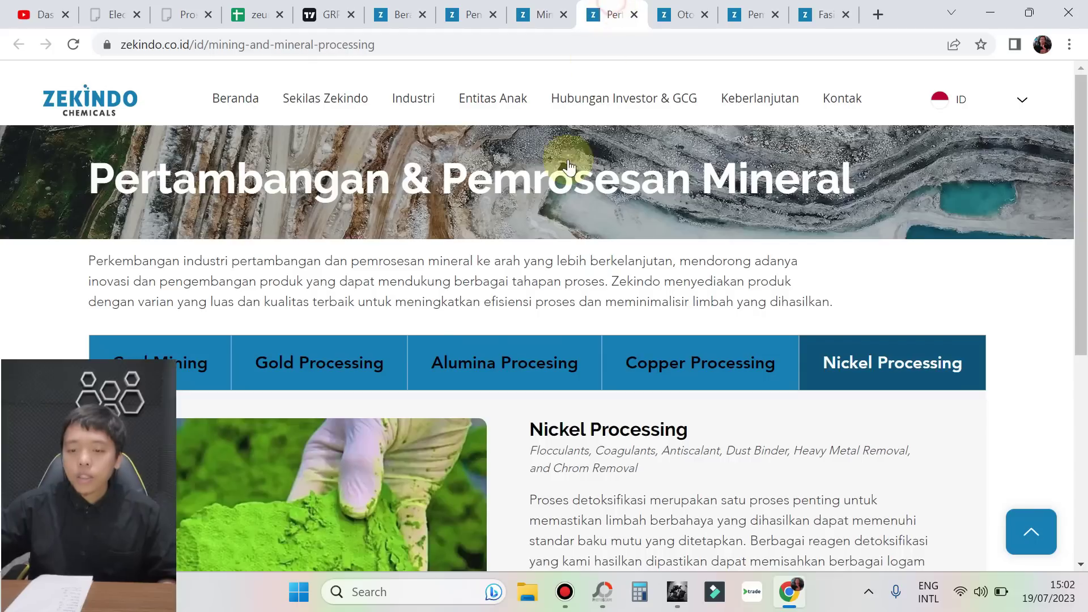
scroll(240, 385, down, 3)
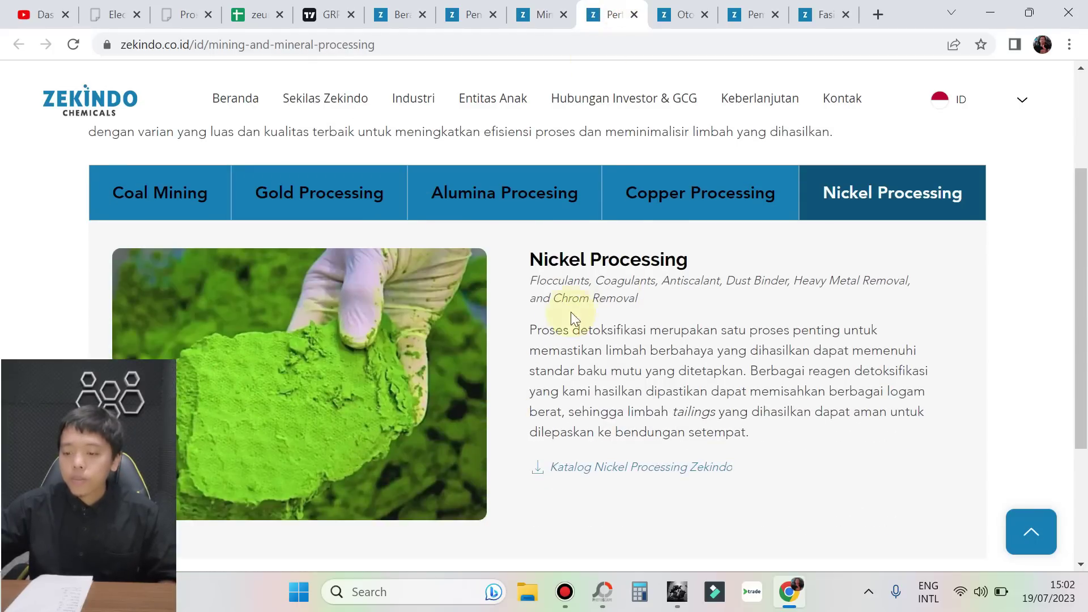
drag(542, 325, 834, 429)
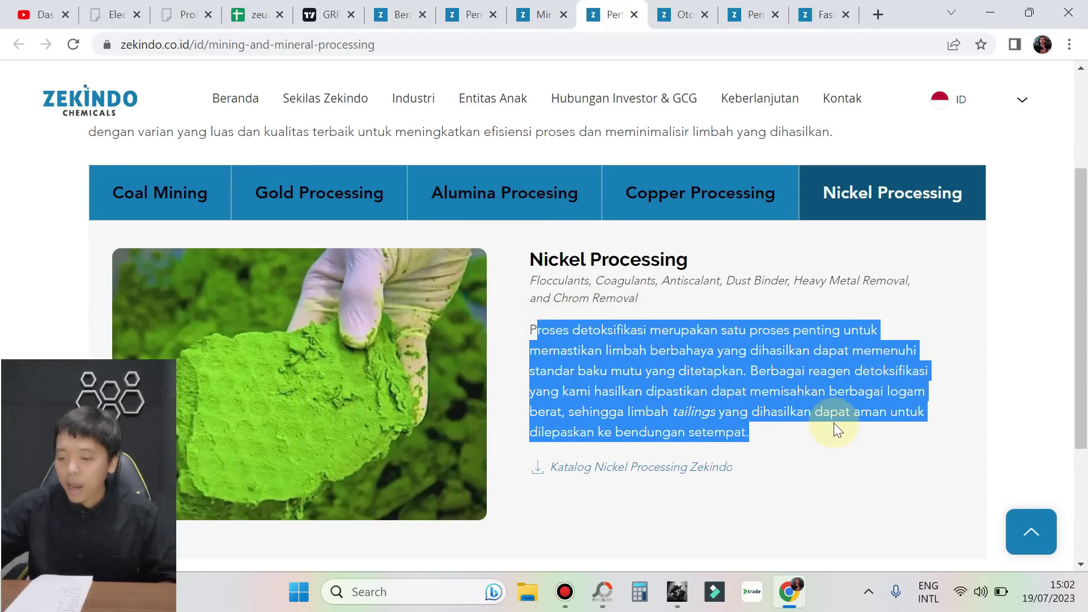
click(214, 200)
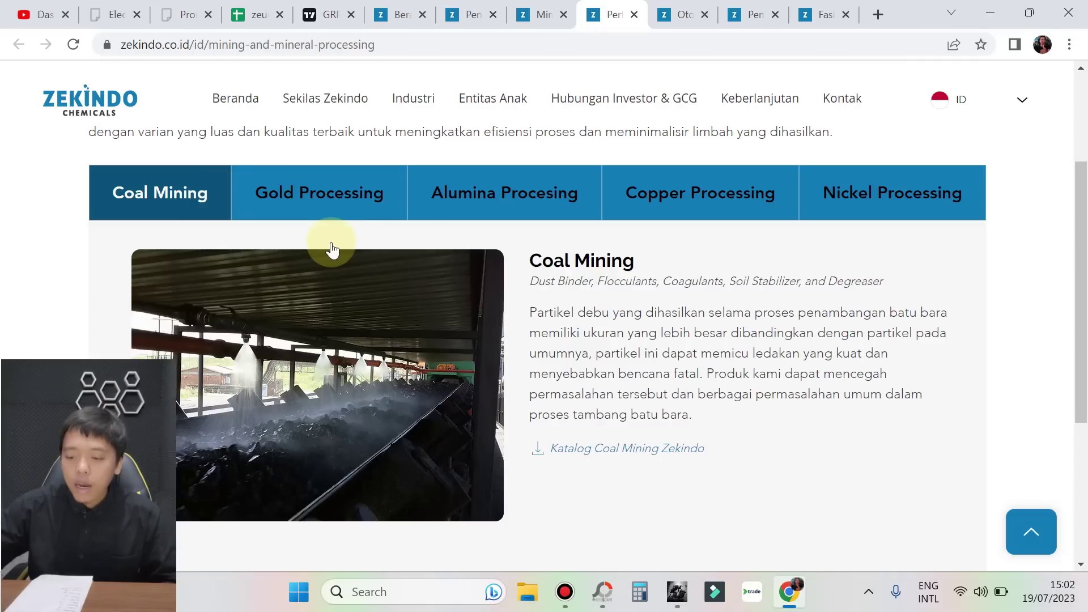
drag(860, 333, 838, 394)
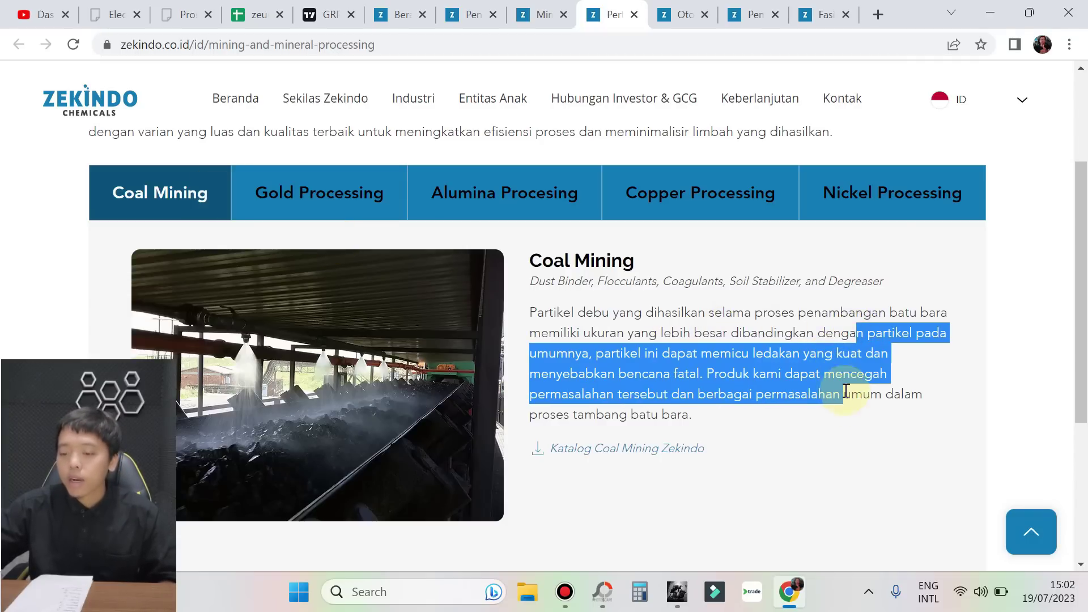
Highlight the Gold Processing description and view the Alumina, Copper and Nickel Processing categories.
click(382, 219)
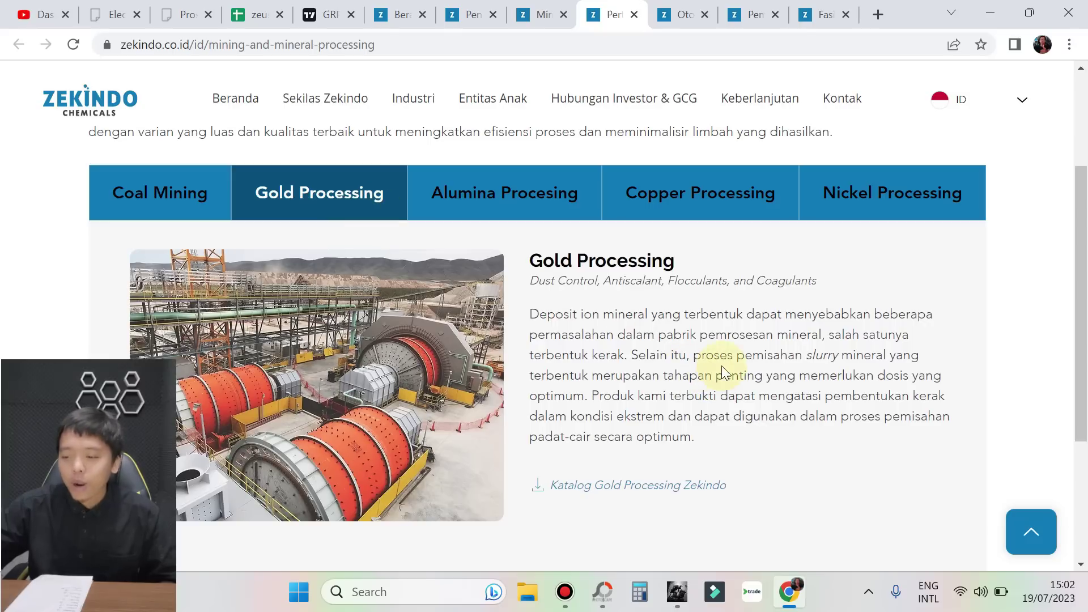
drag(659, 336, 759, 419)
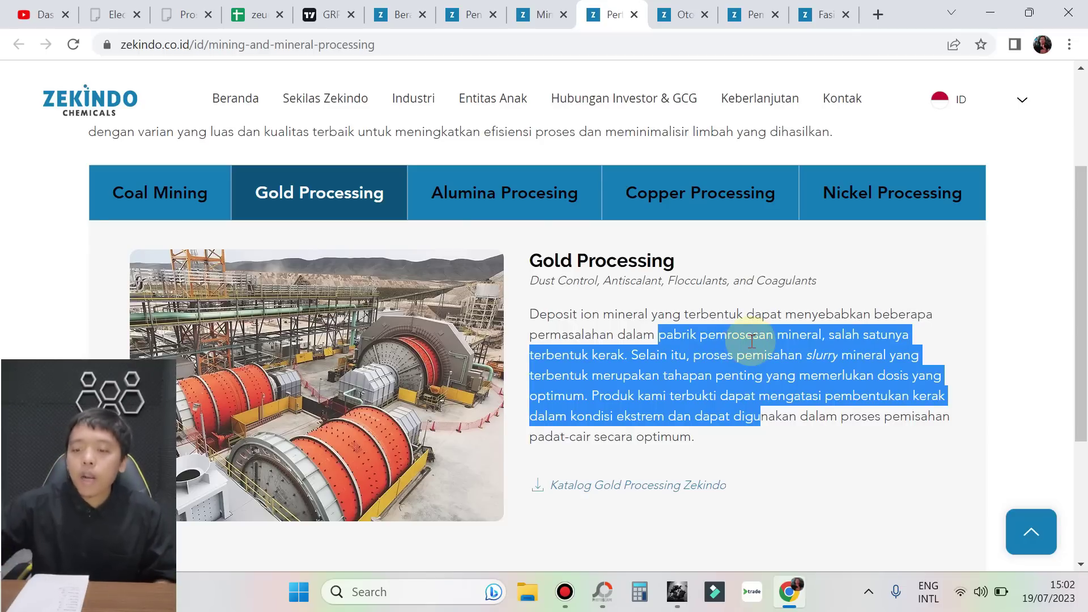
click(517, 195)
click(643, 218)
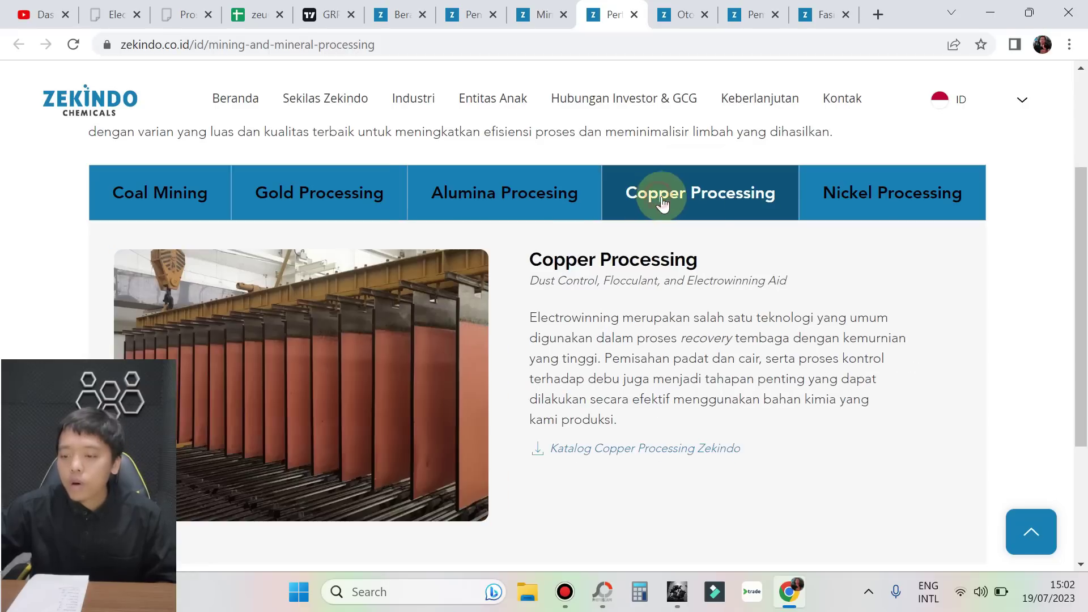
click(893, 204)
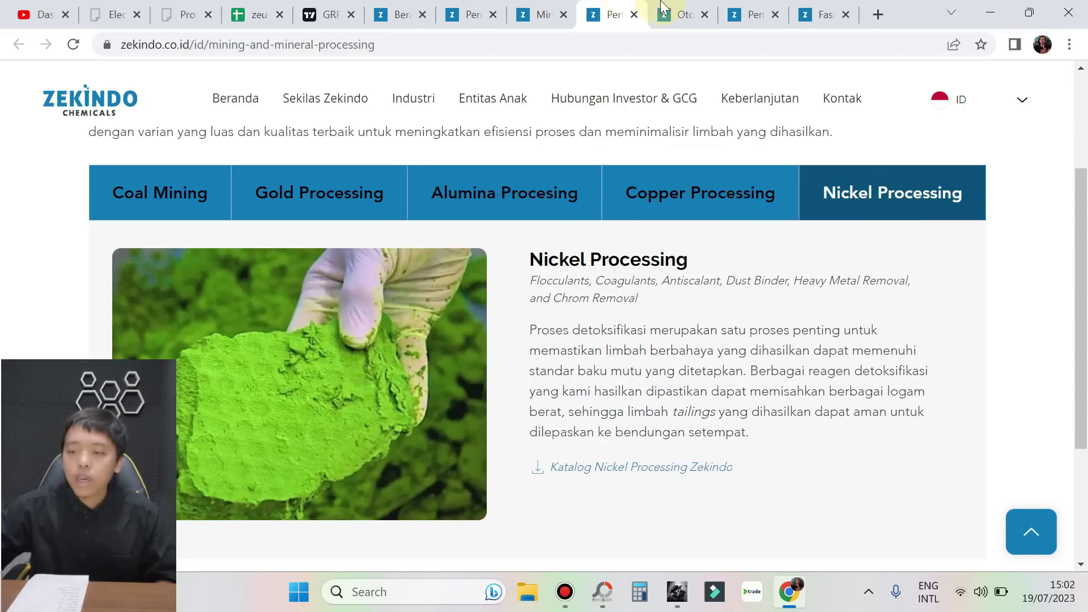
Read the Paint Spray Booth Chemicals description on the automotive page.
click(675, 16)
scroll(335, 196, up, 1)
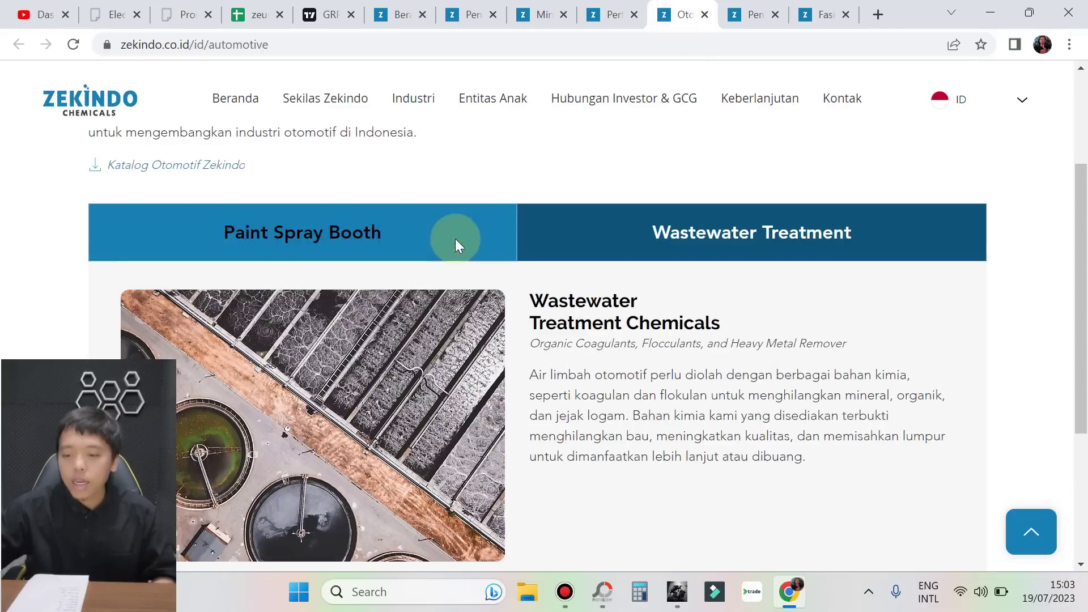
click(347, 243)
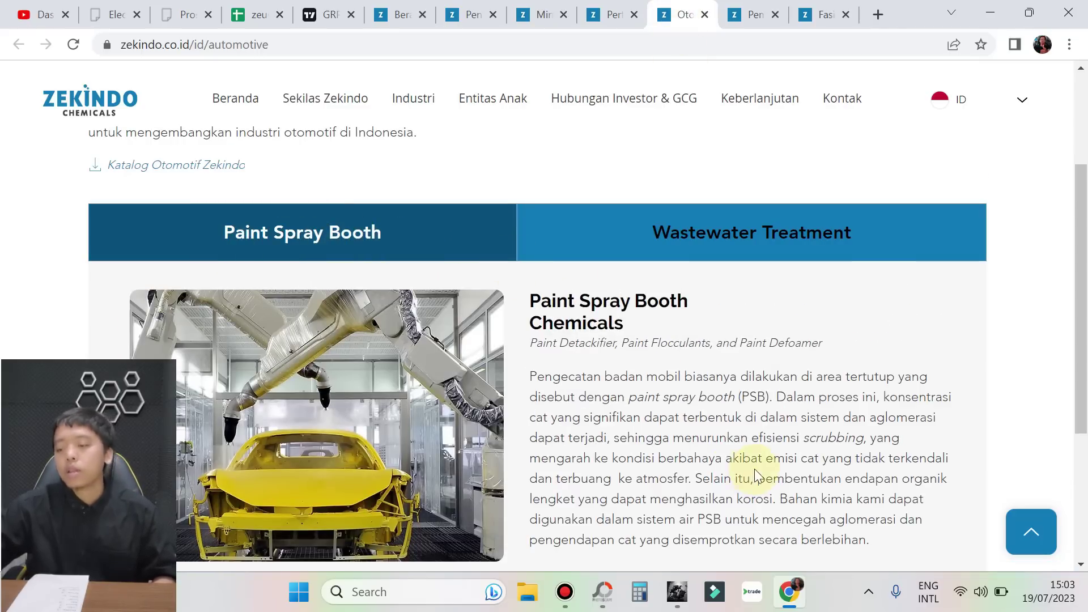
scroll(757, 467, down, 1)
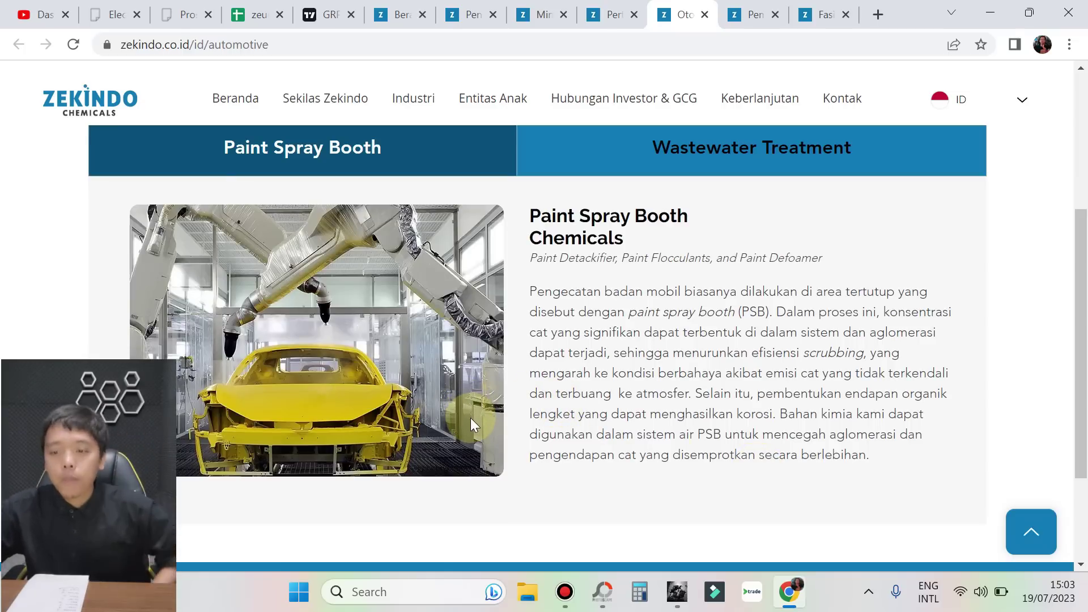
Compare the two sugar processing page categories and read the Sugar Processing Chemicals description, highlighting its refining and Halal certification text.
click(758, 14)
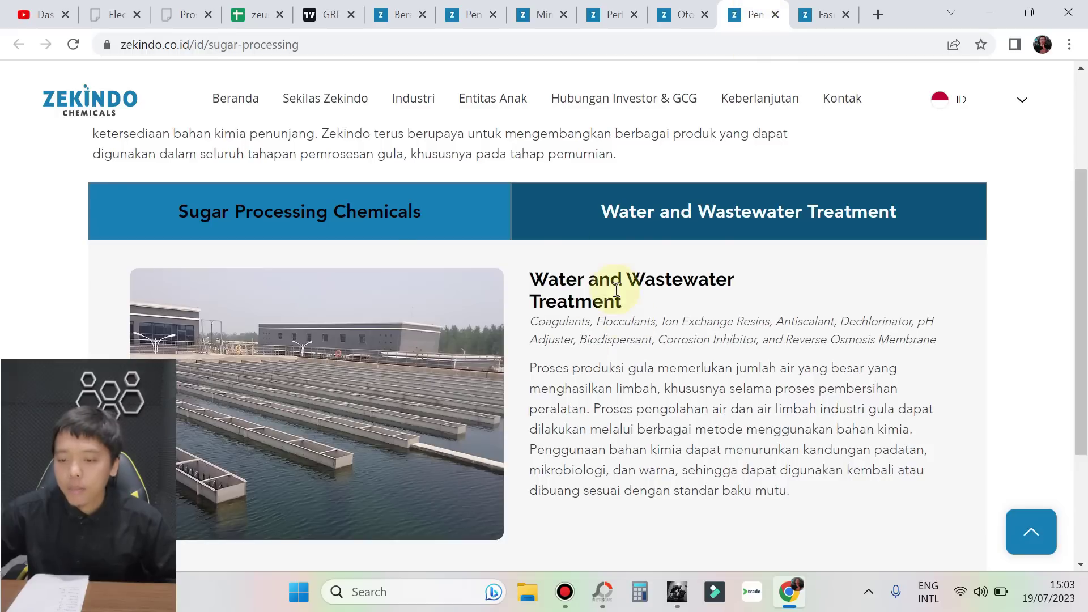
click(377, 216)
click(686, 230)
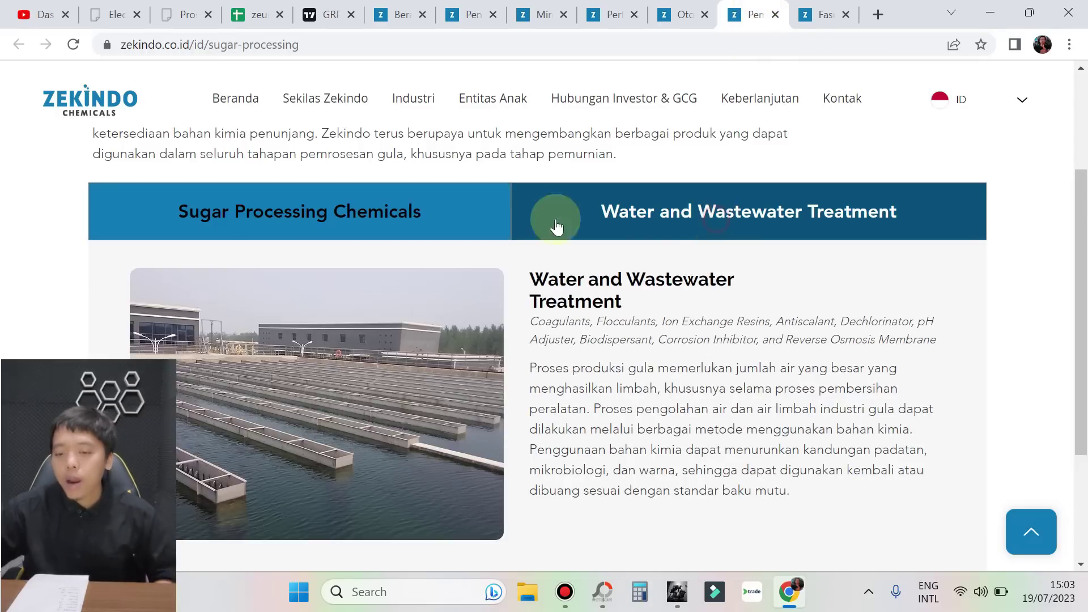
click(278, 216)
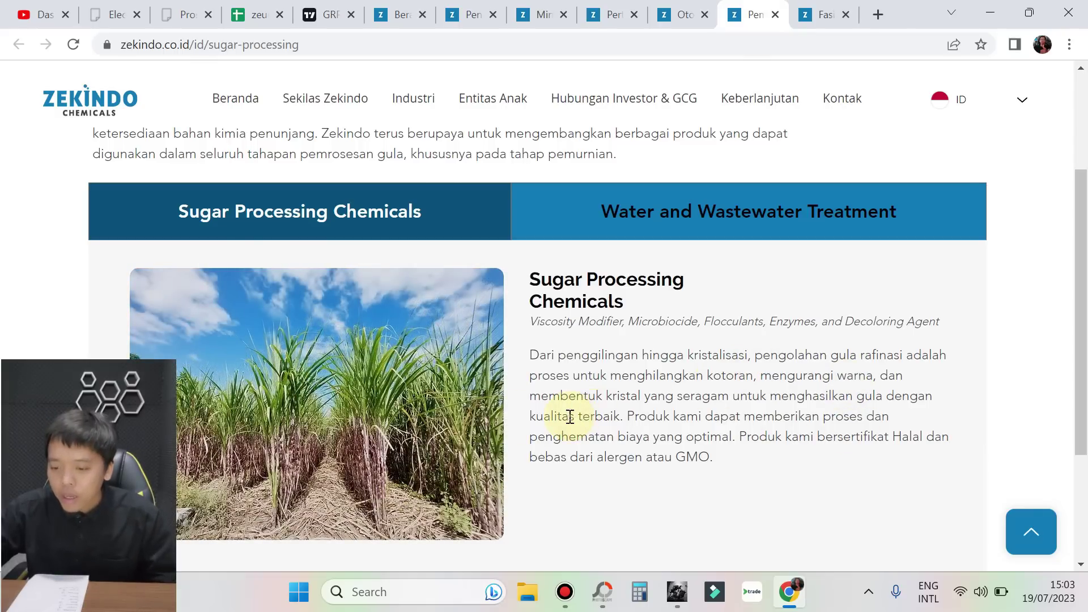
drag(568, 401, 656, 407)
click(781, 413)
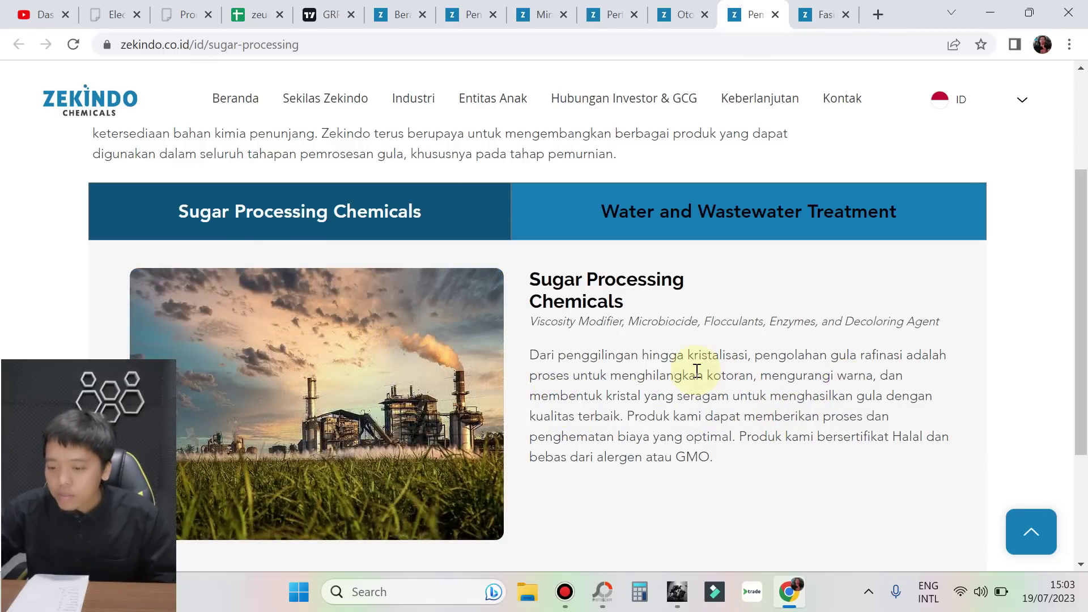
drag(558, 355, 822, 421)
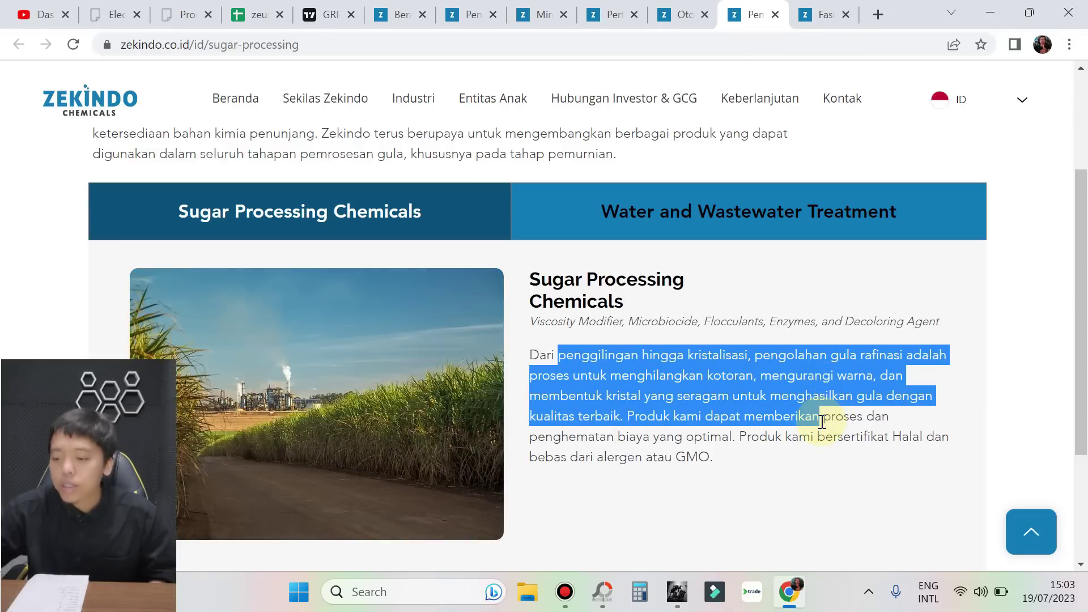
drag(733, 454, 589, 374)
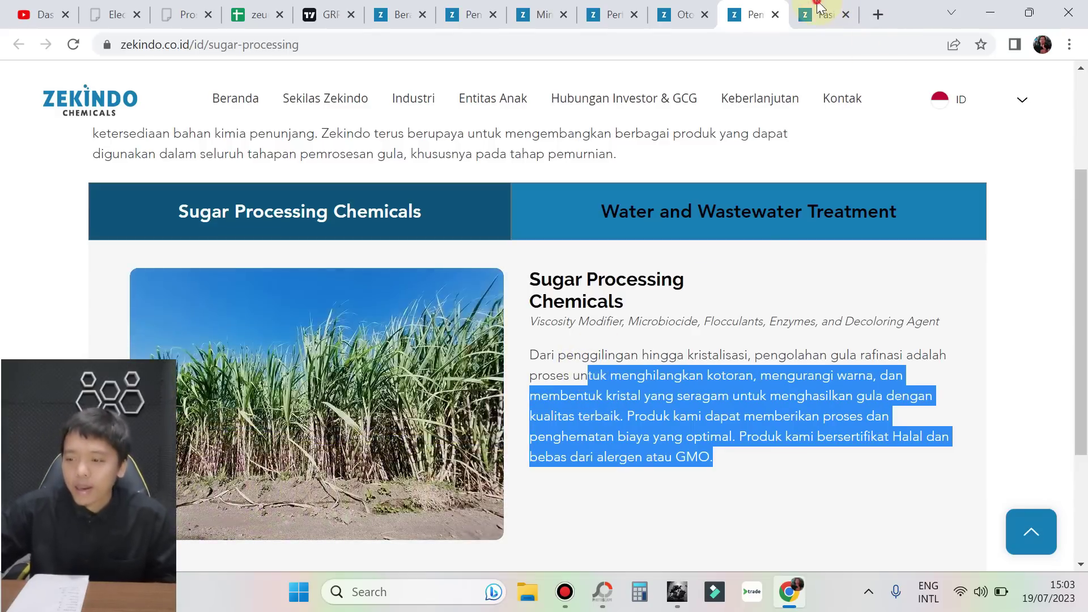
Look at the factories on the Fasilitas Kami page and return to the valuation tables in the zeus spreadsheet.
click(821, 14)
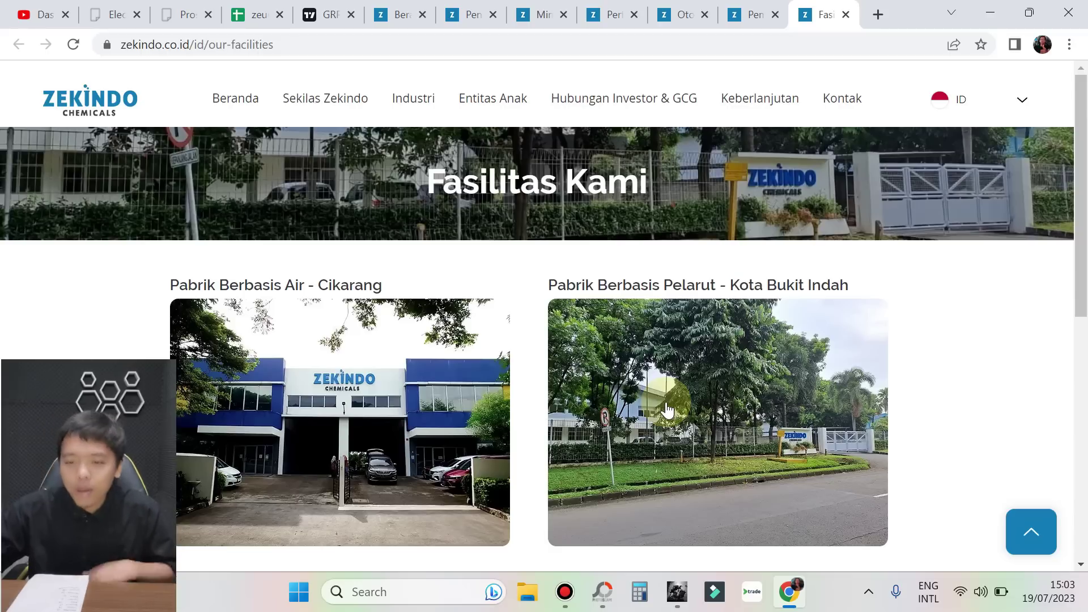
click(259, 14)
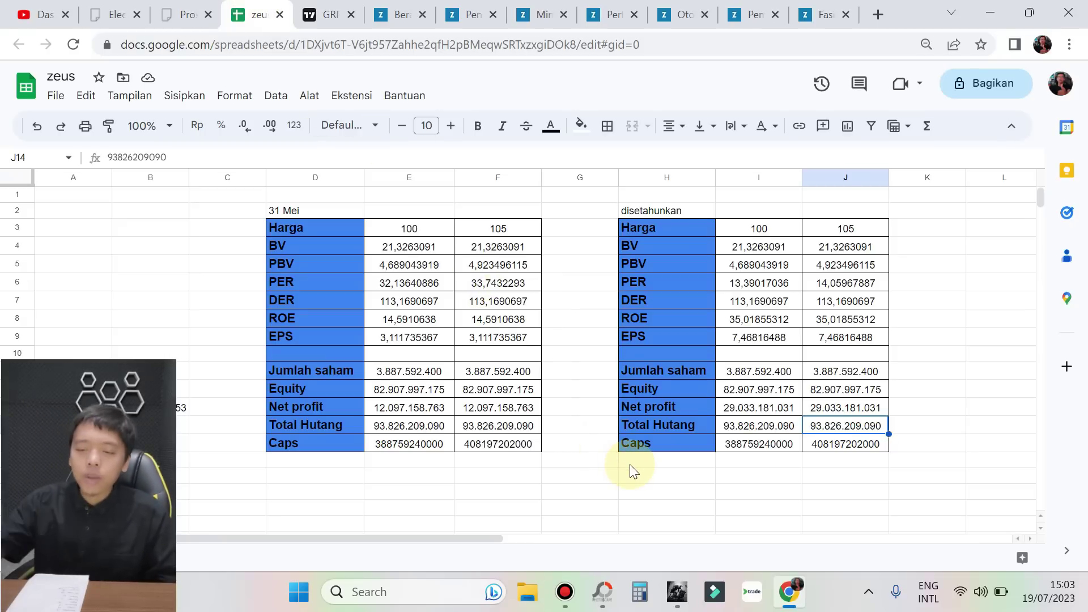
Return to the zeus spreadsheet after a glance at the company homepage and examine the 31 Mei table's Harga, BV and PBV rows.
click(399, 14)
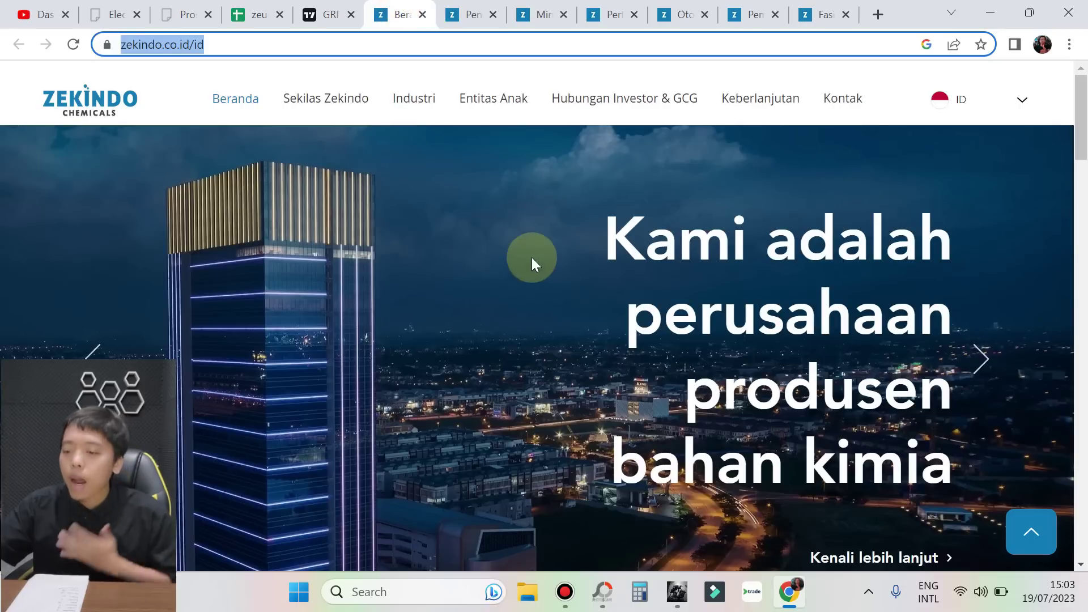
click(259, 14)
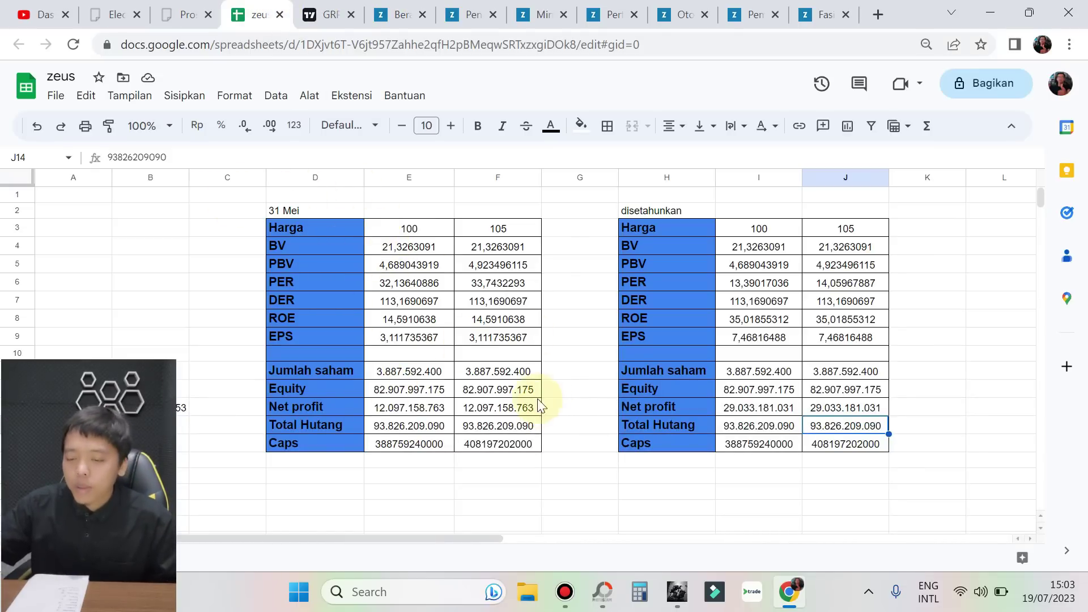
click(406, 227)
click(508, 228)
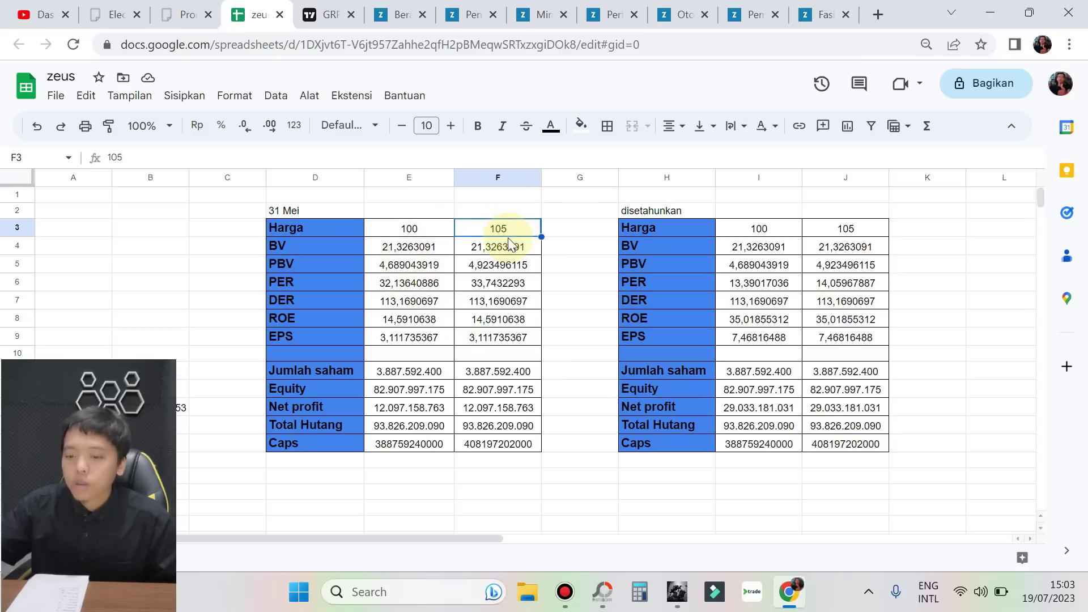
drag(389, 247, 493, 247)
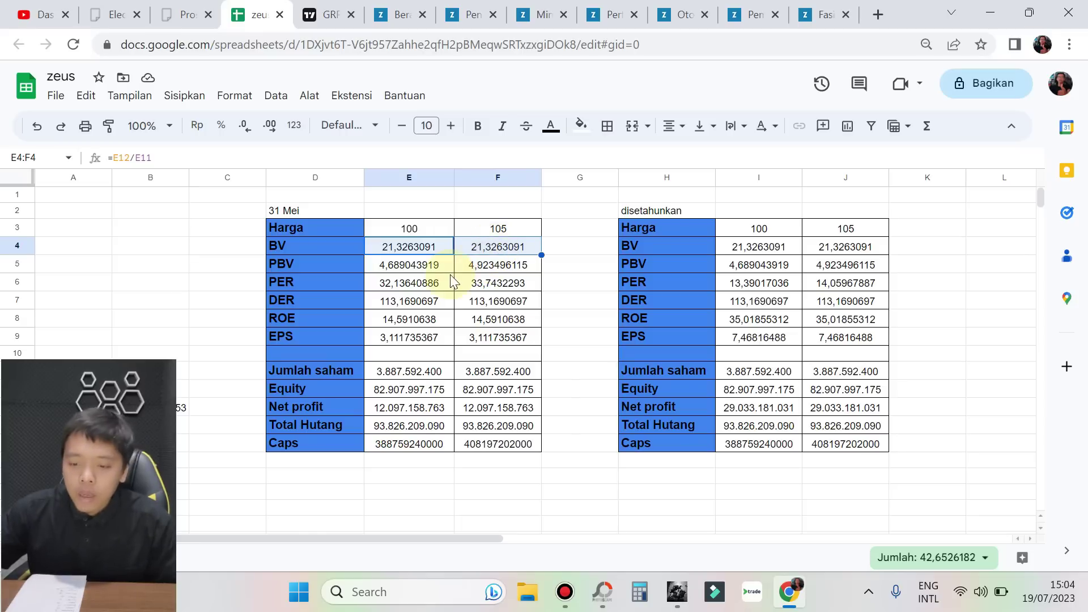
click(404, 265)
drag(478, 274, 478, 272)
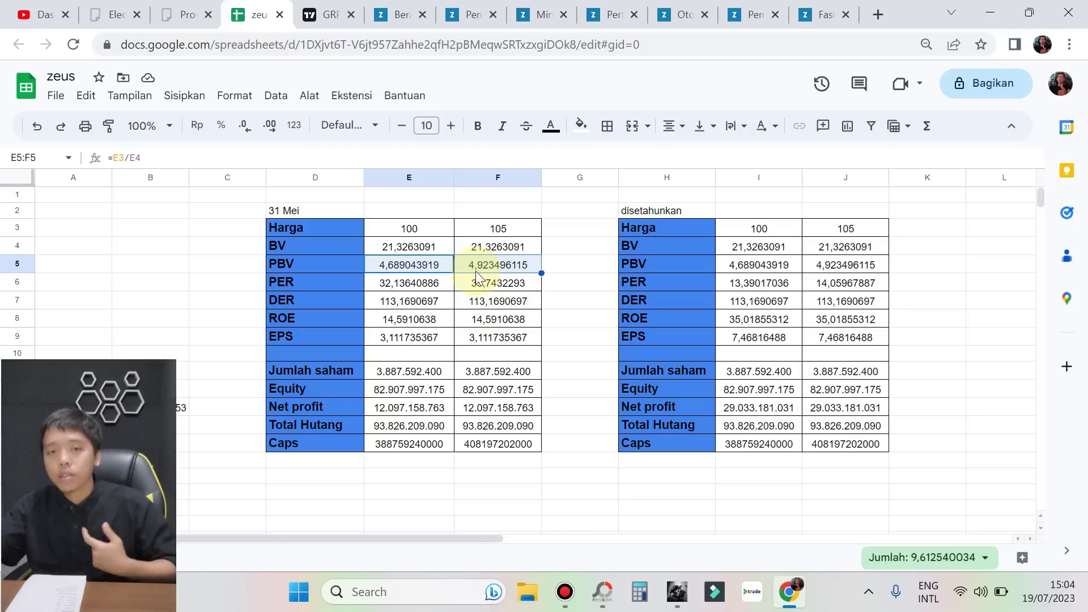
Compare the Net profit figures of the 31 Mei and disetahunkan tables, including the formula behind the annualized one.
click(291, 215)
click(405, 413)
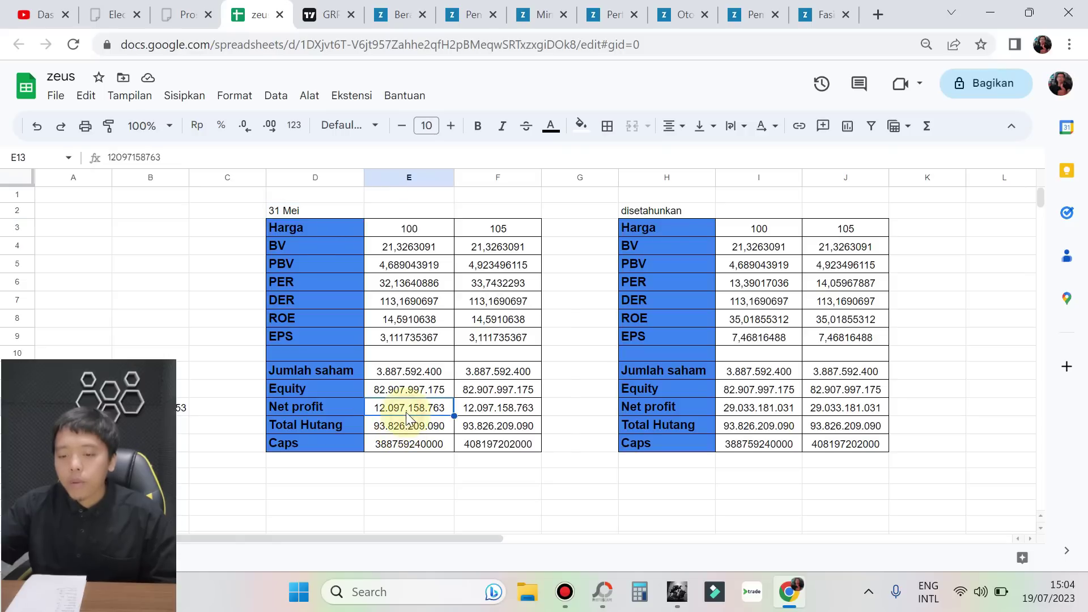
click(290, 213)
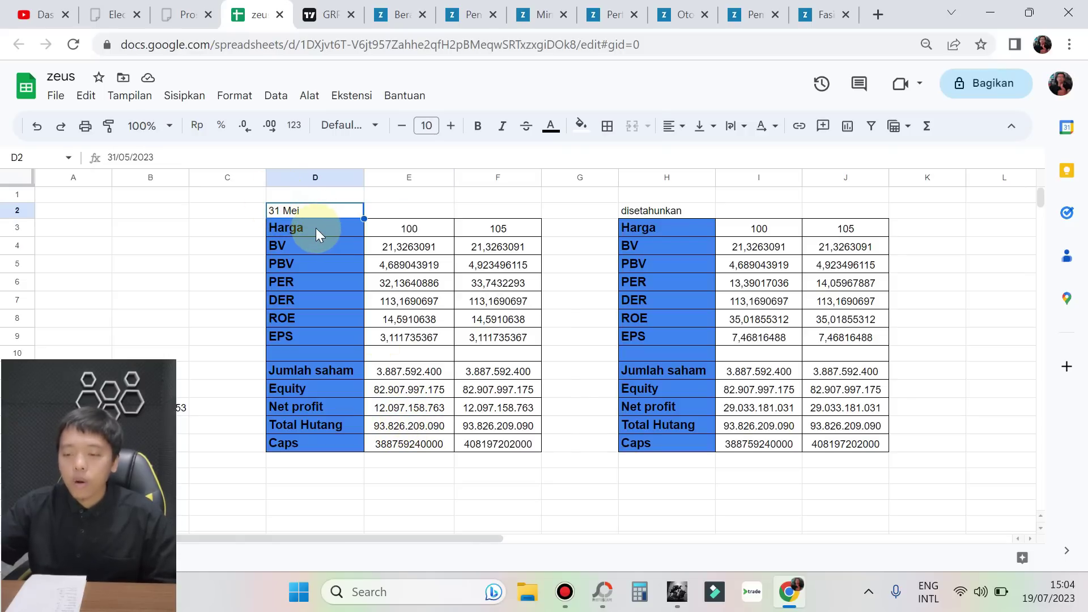
click(657, 209)
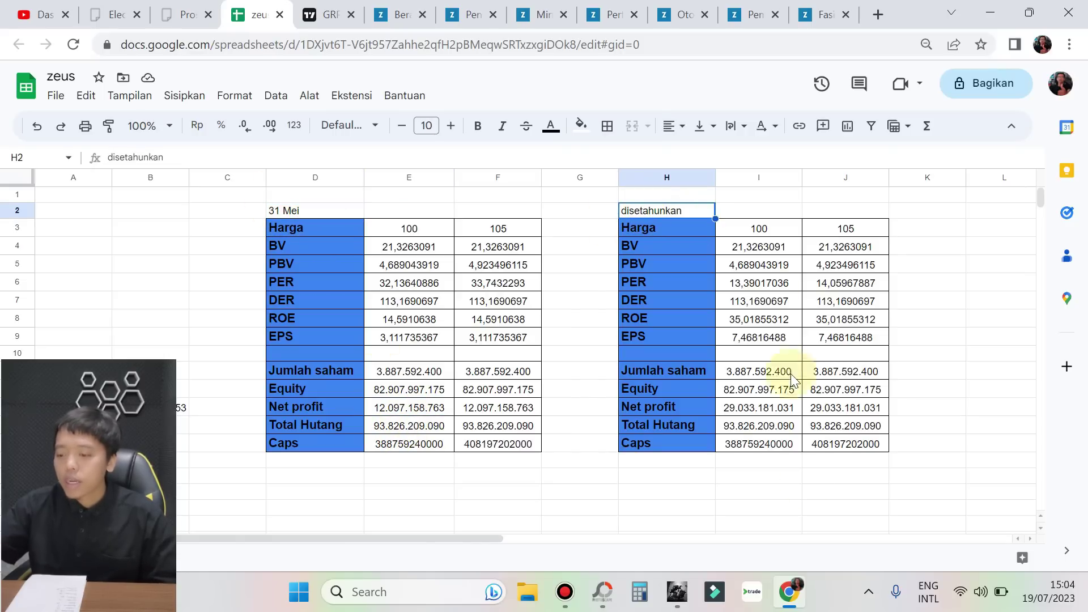
click(754, 411)
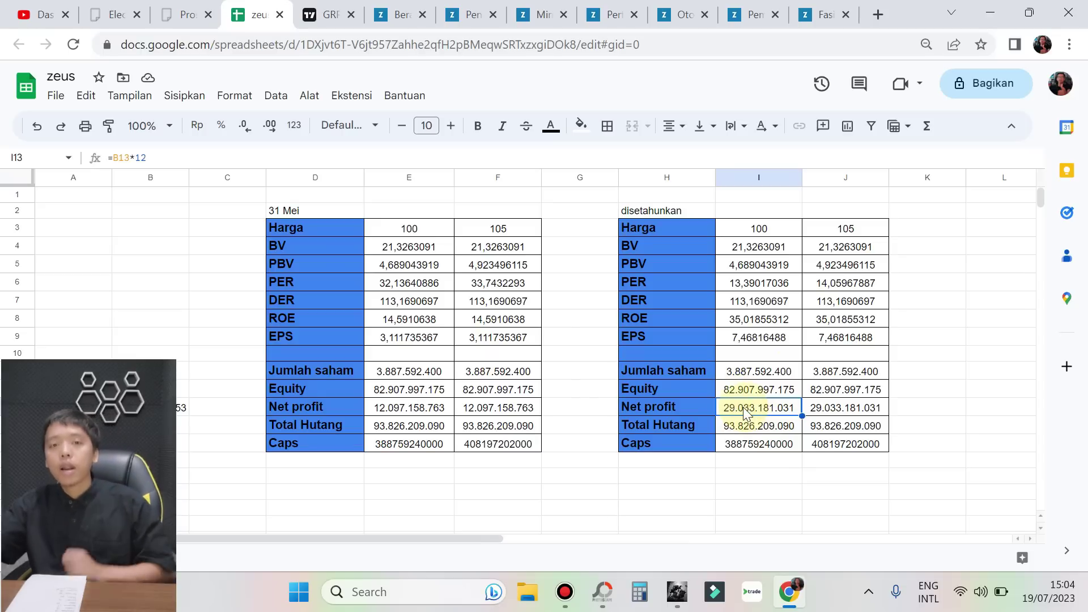
click(384, 406)
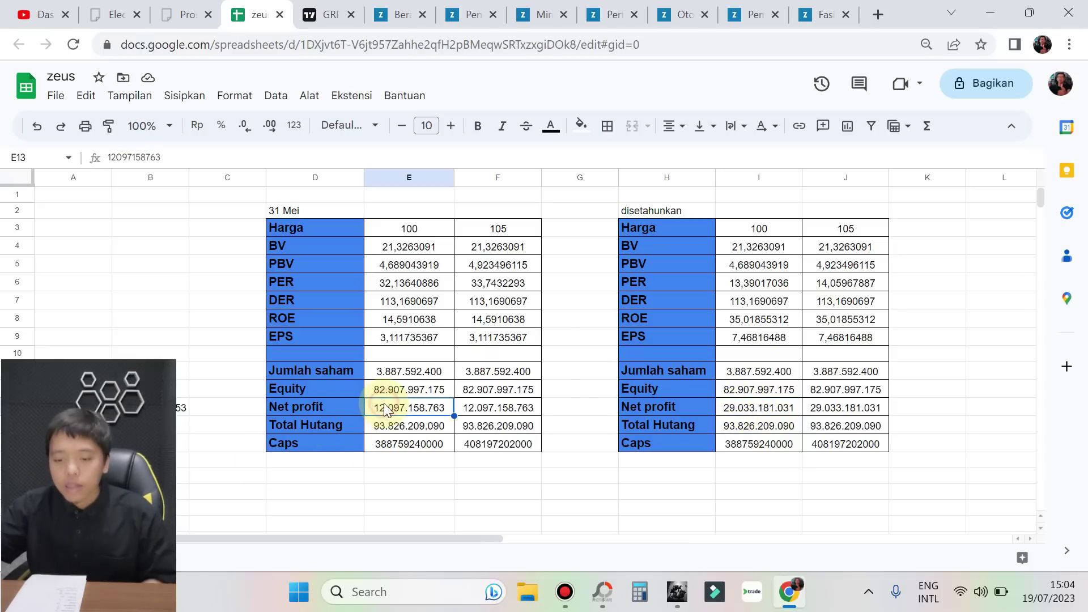
click(744, 414)
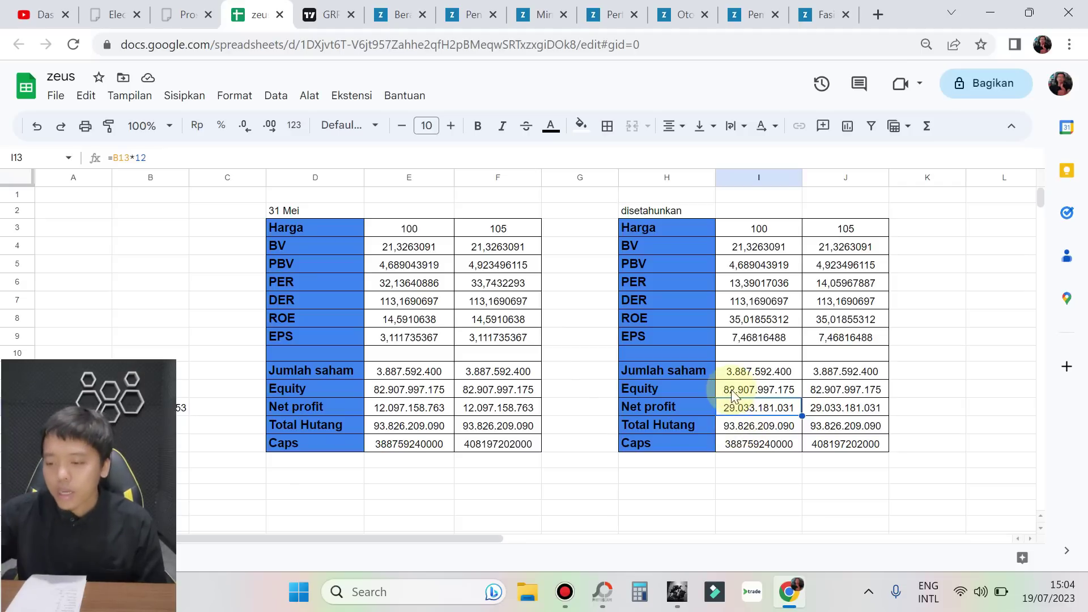
Examine the disetahunkan table's PER, DER and ROE rows and compare its ROE with the 31 Mei table's.
click(759, 283)
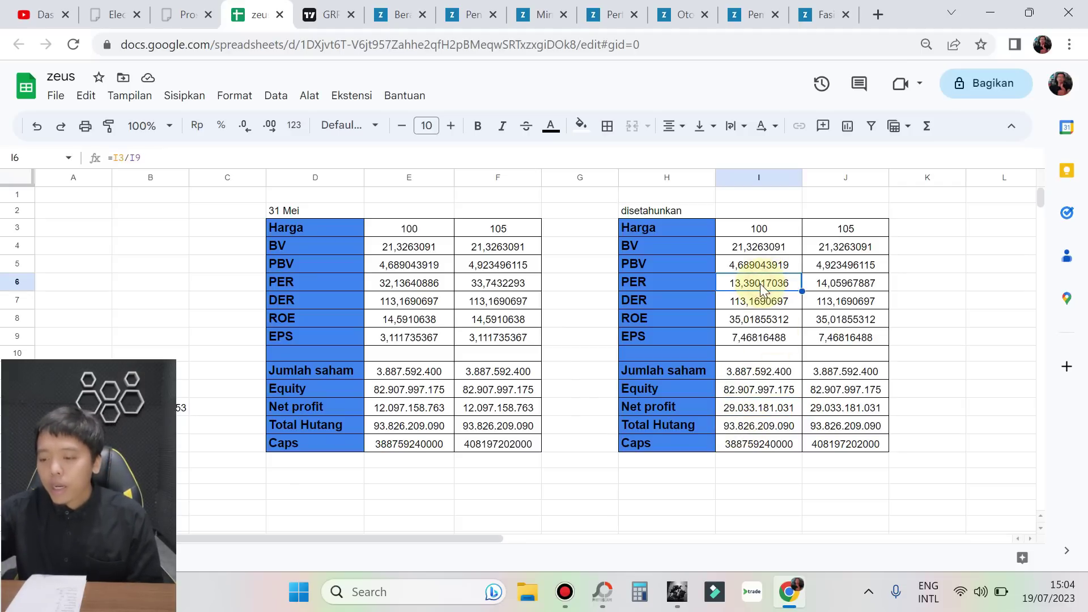
drag(838, 283, 755, 282)
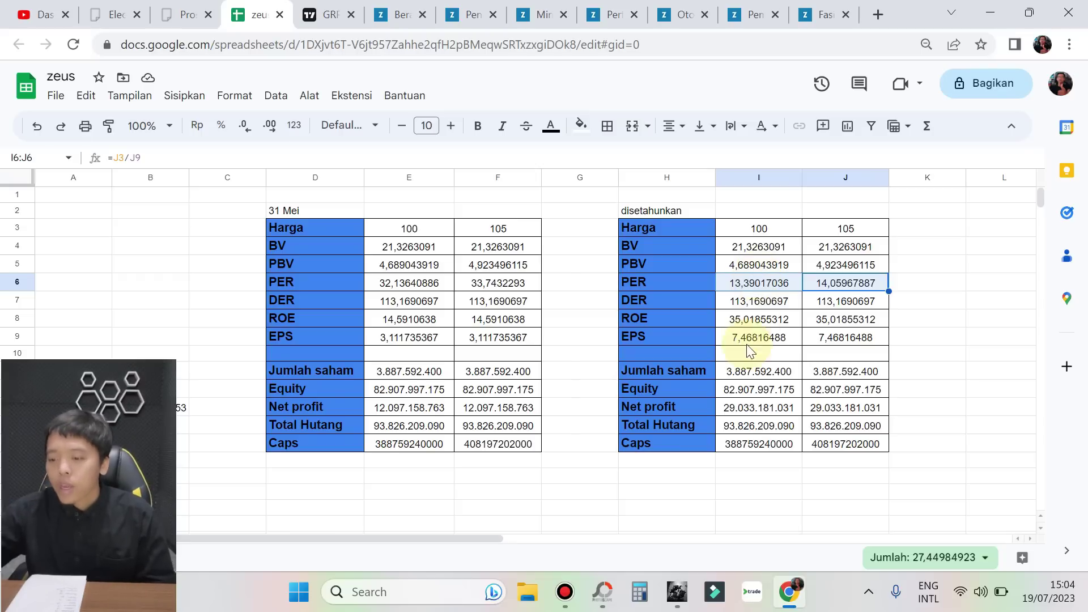
drag(731, 300, 821, 310)
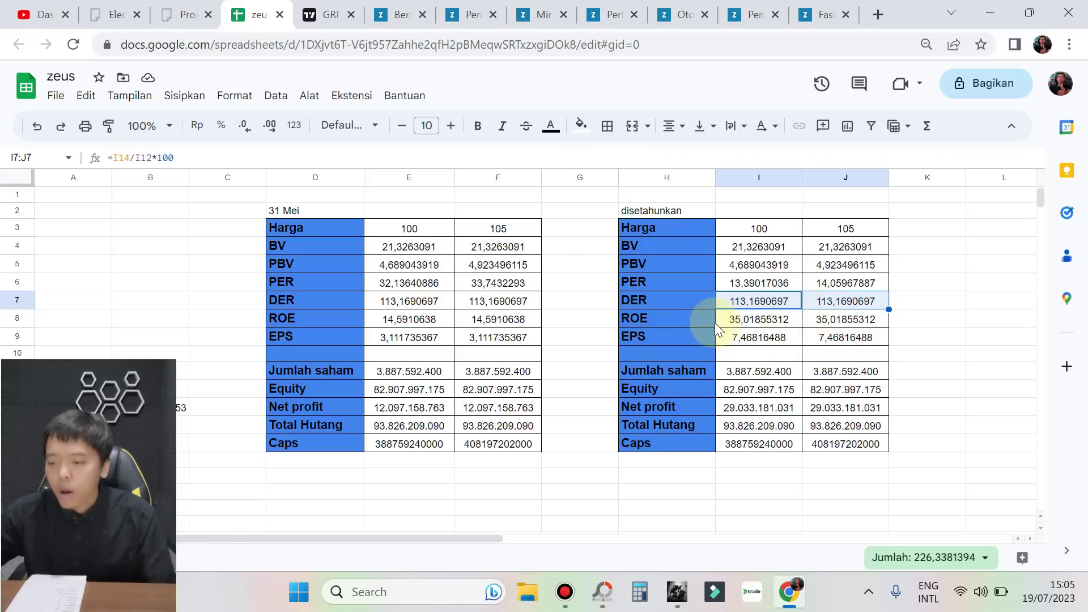
drag(753, 318, 839, 319)
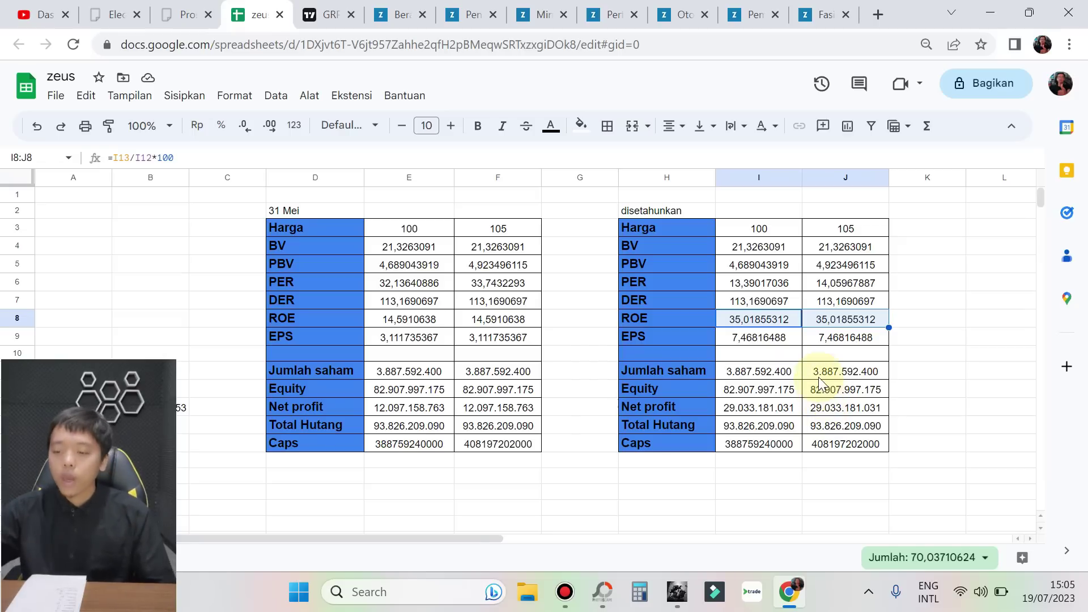
click(780, 410)
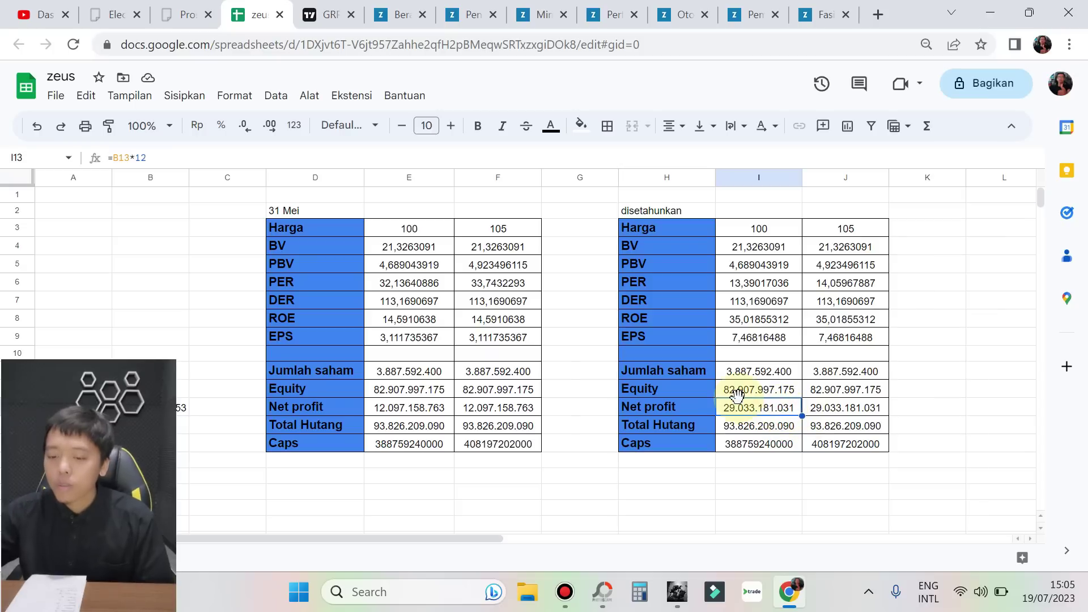
click(412, 326)
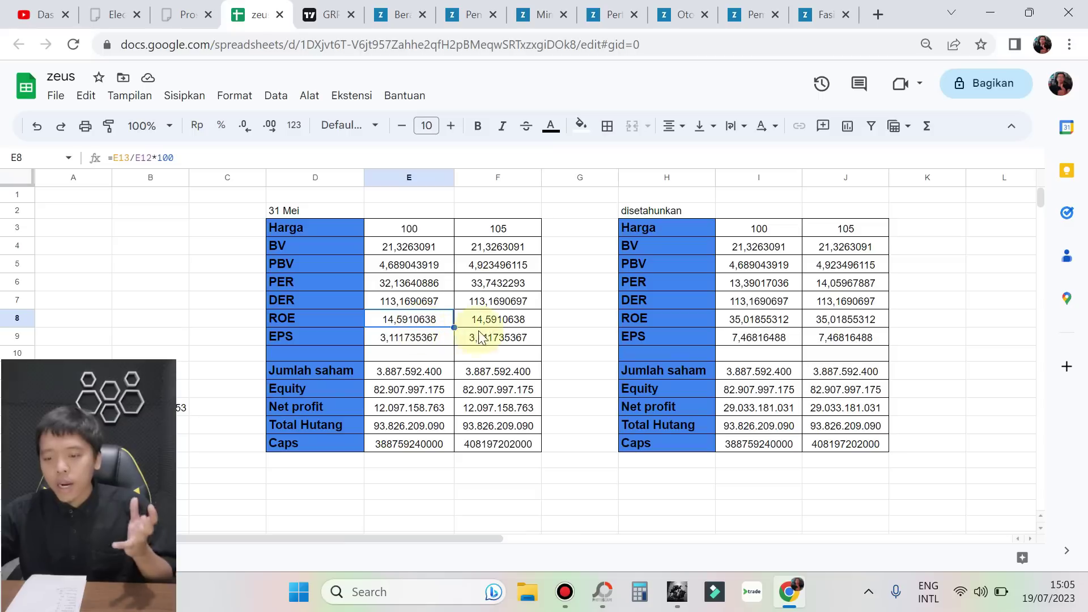
drag(498, 324, 403, 324)
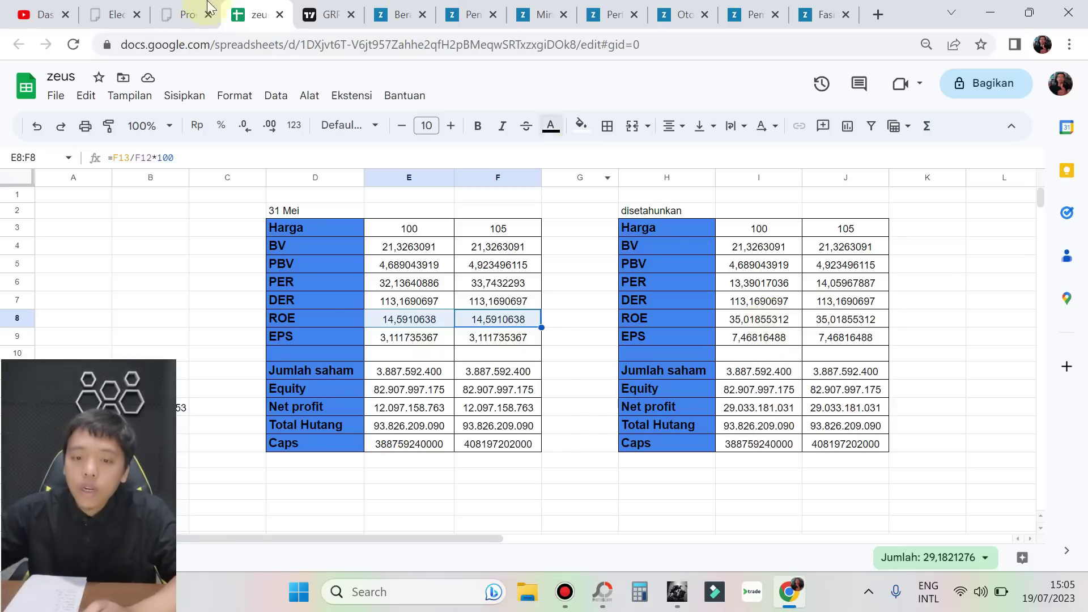
Go to page 21 of the prospectus and highlight the 30% dividend limit under Kebijakan Dividen.
click(183, 14)
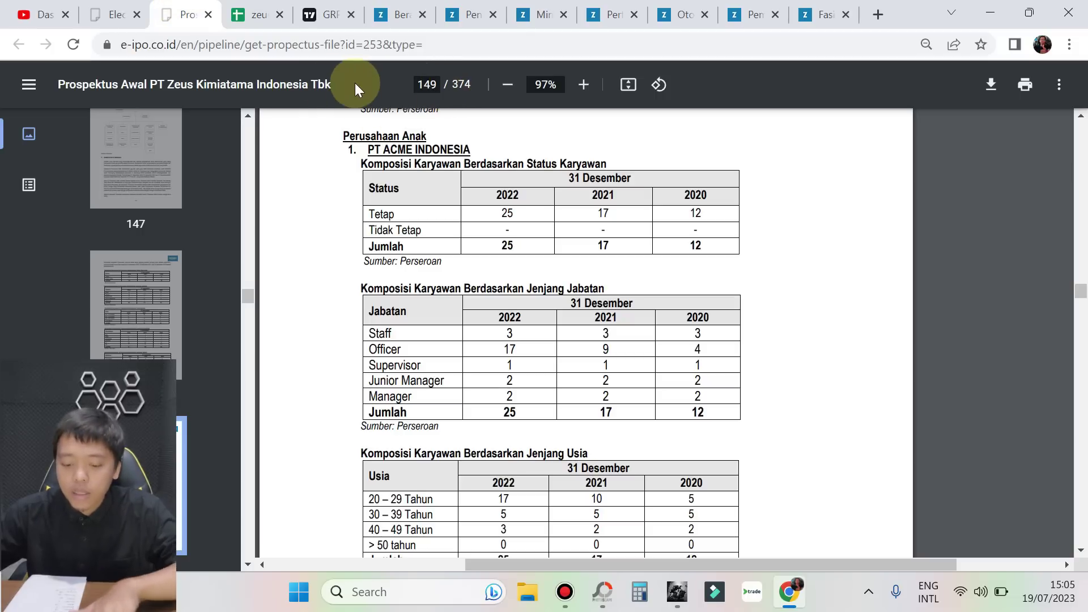
key(ctrl+f)
click(432, 85)
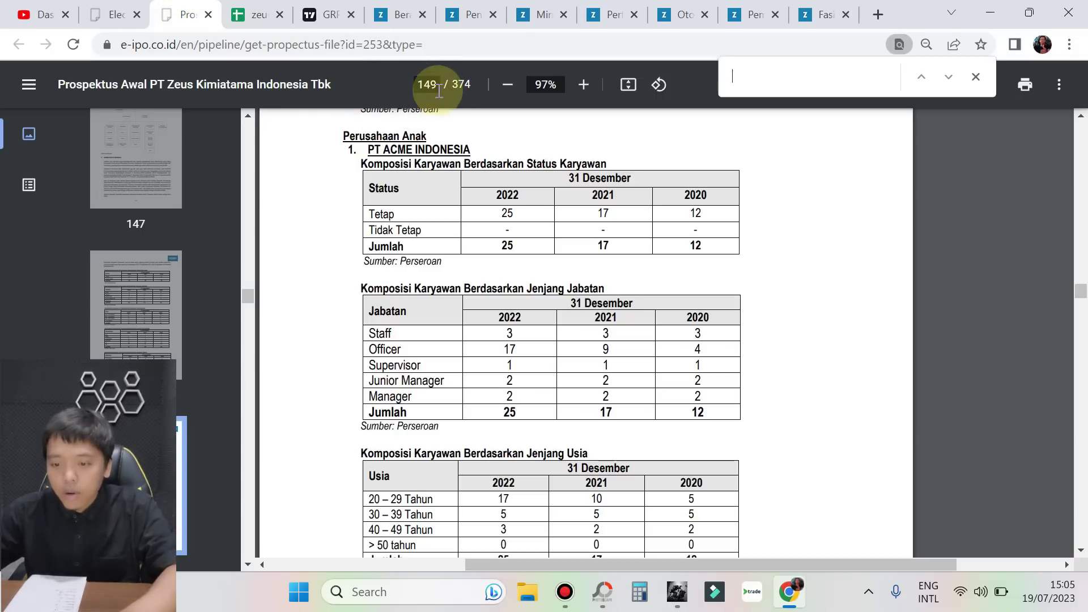
text(21)
key(Return)
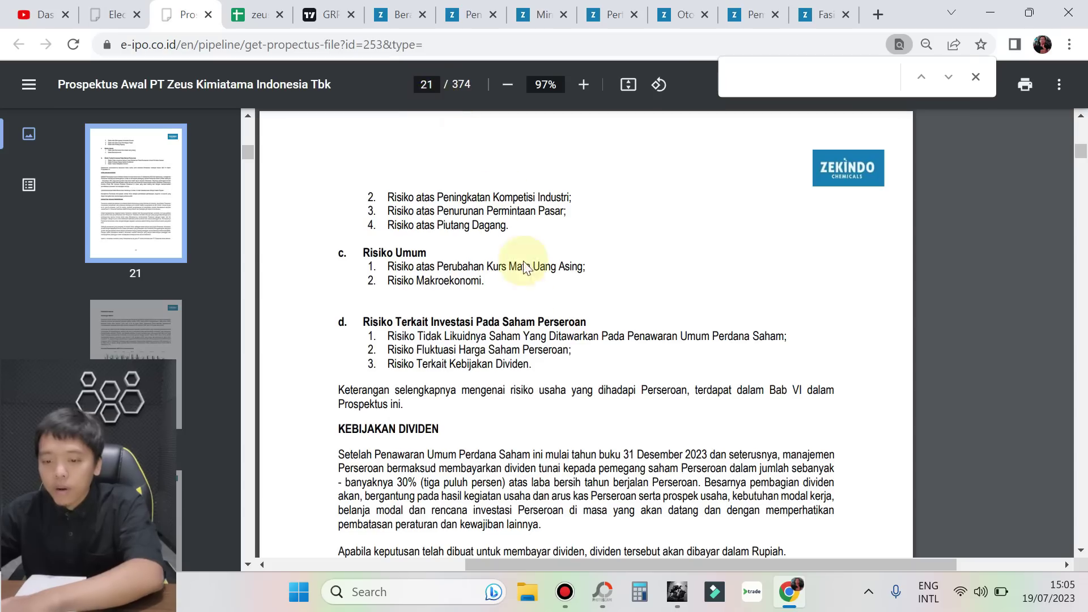
scroll(533, 340, down, 3)
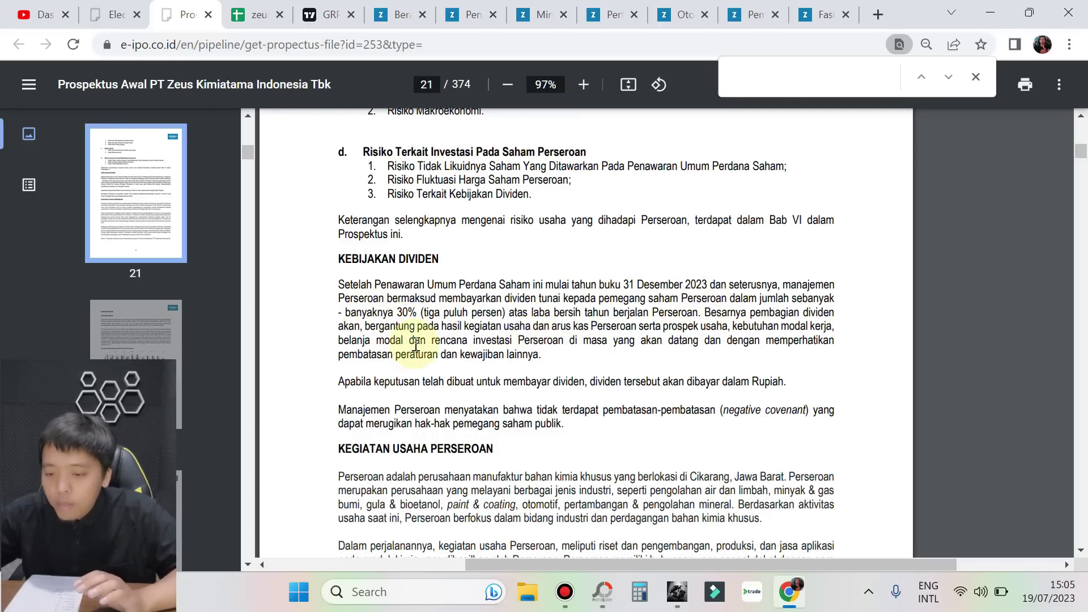
drag(367, 312, 461, 312)
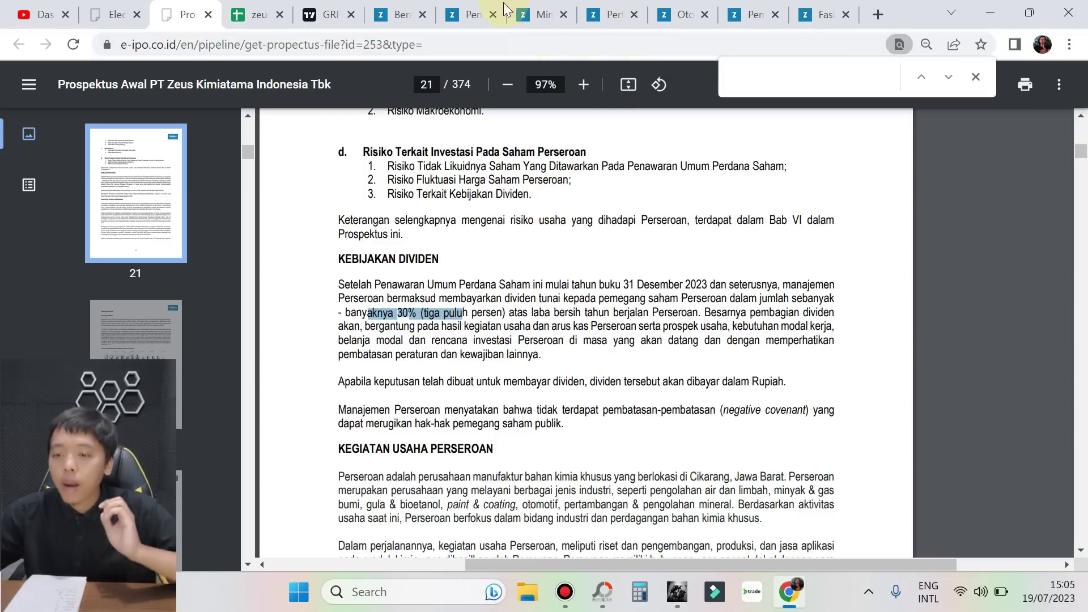
Return to the zeus spreadsheet and check the disetahunkan table's Net profit, EPS, Harga, Caps and DER cells.
click(278, 4)
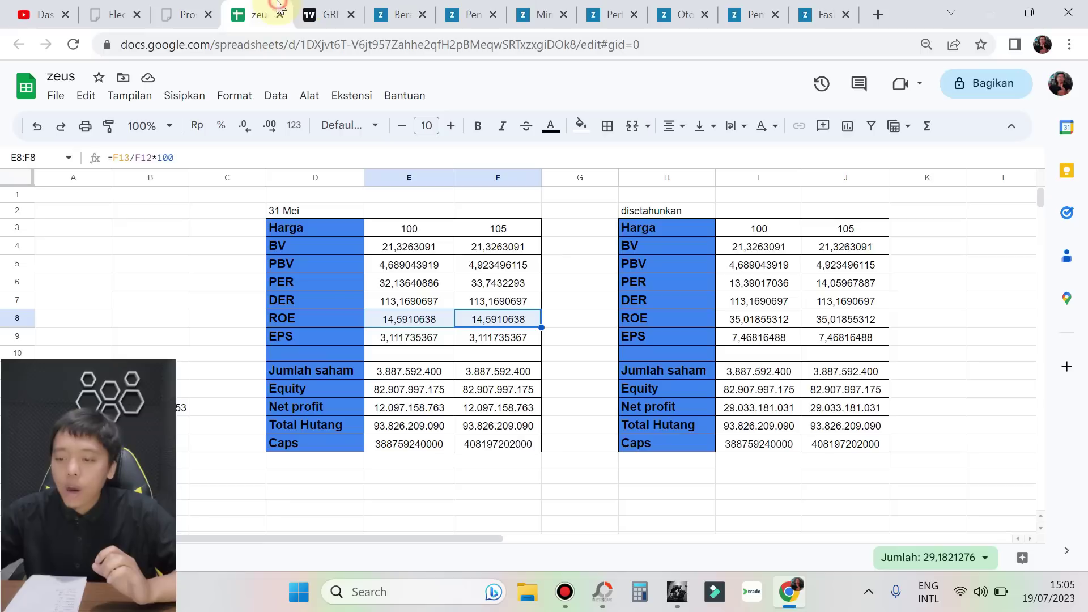
click(754, 403)
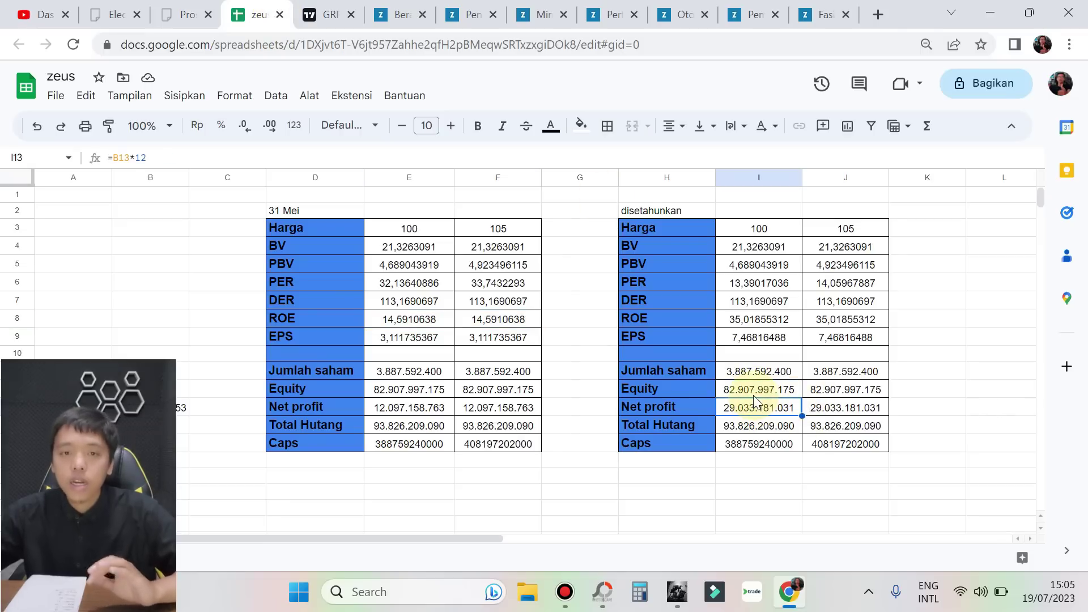
click(733, 338)
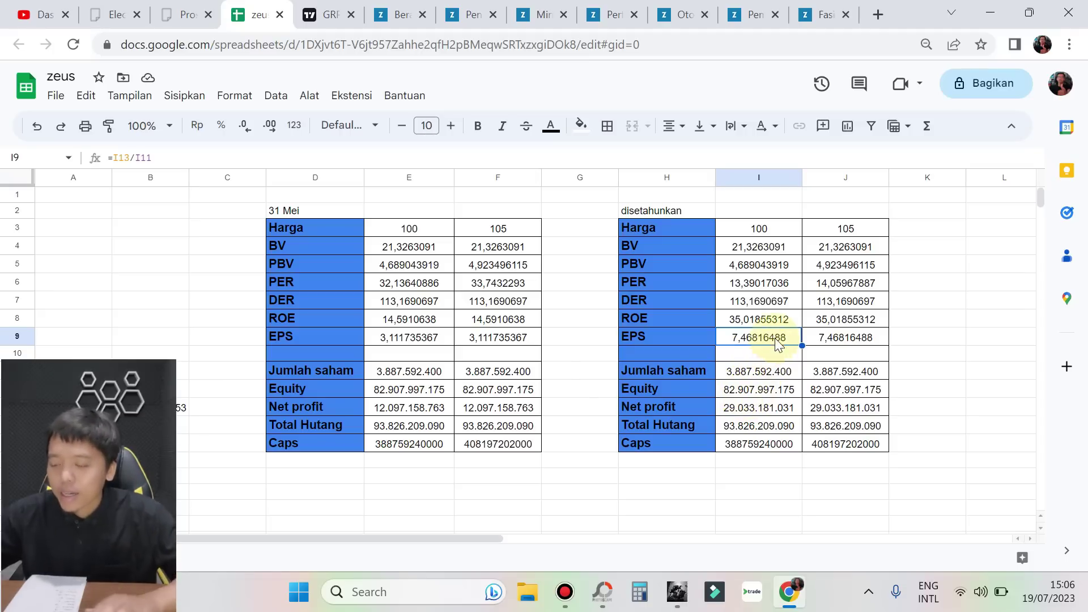
click(784, 230)
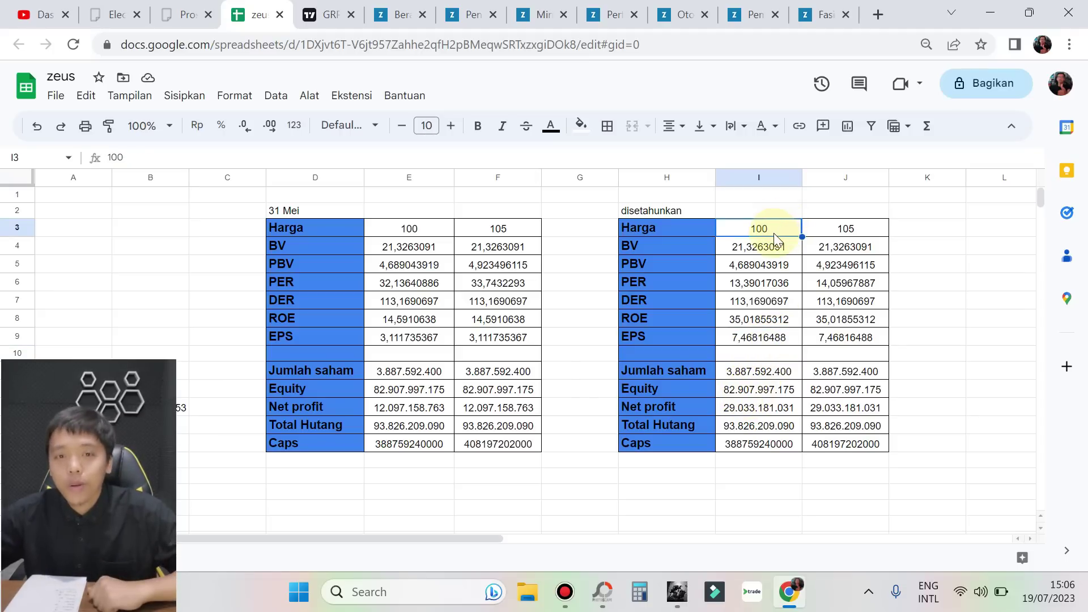
click(752, 407)
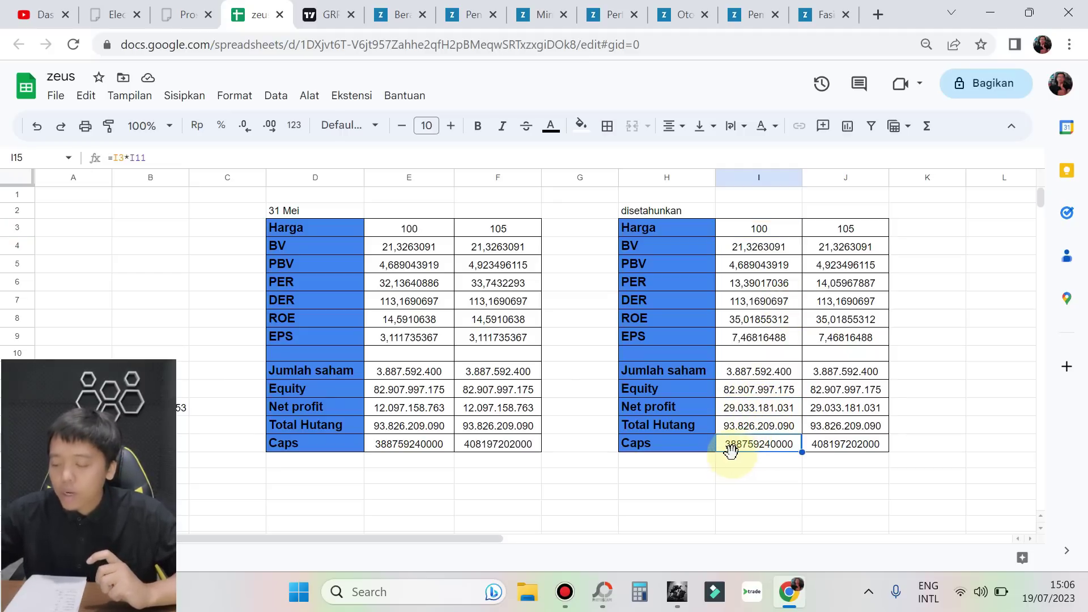
click(820, 451)
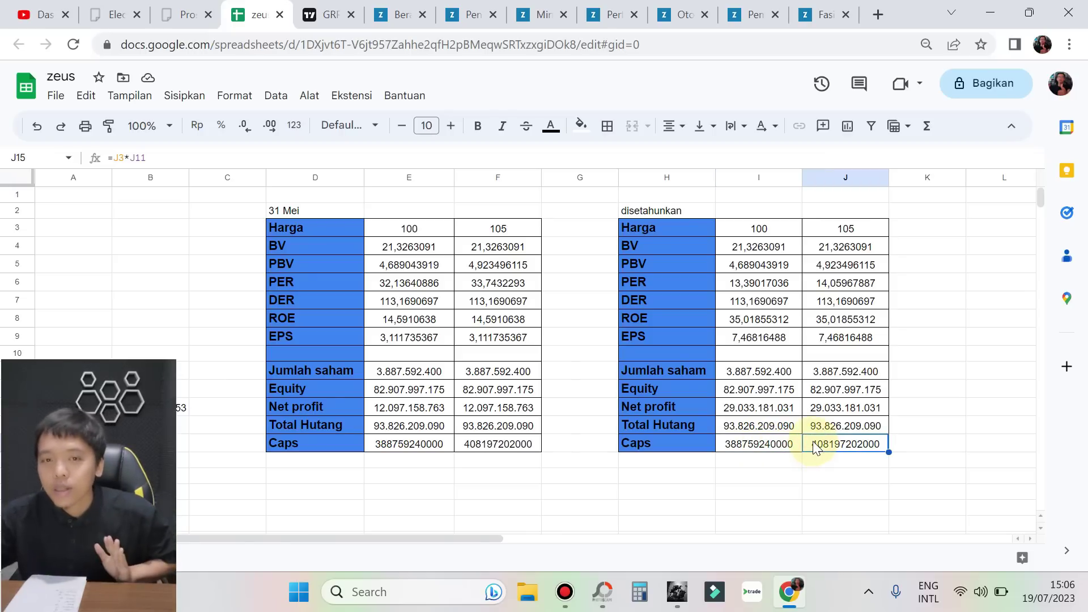
click(760, 305)
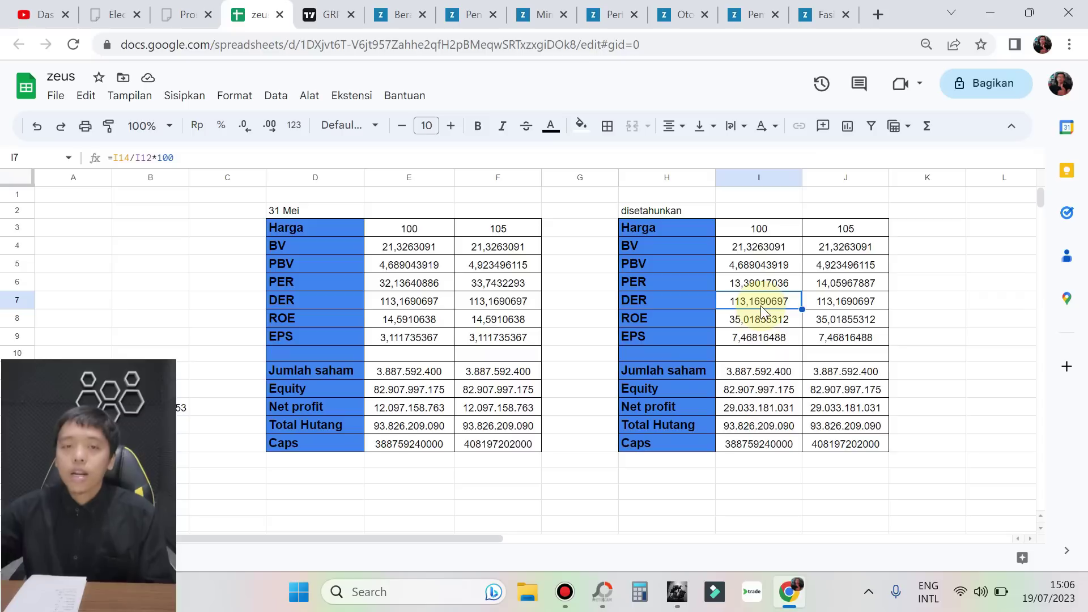